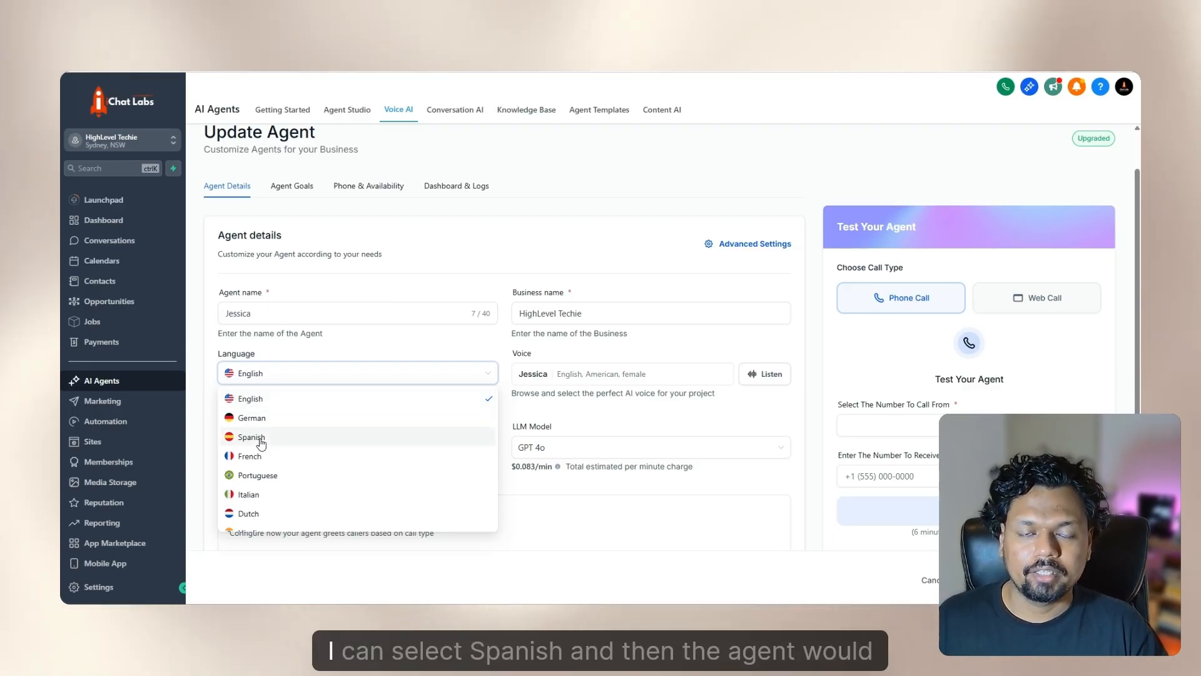
# Set the agent's language to Spanish, read the language-switching notice and dismiss it.
pyautogui.click(260, 439)
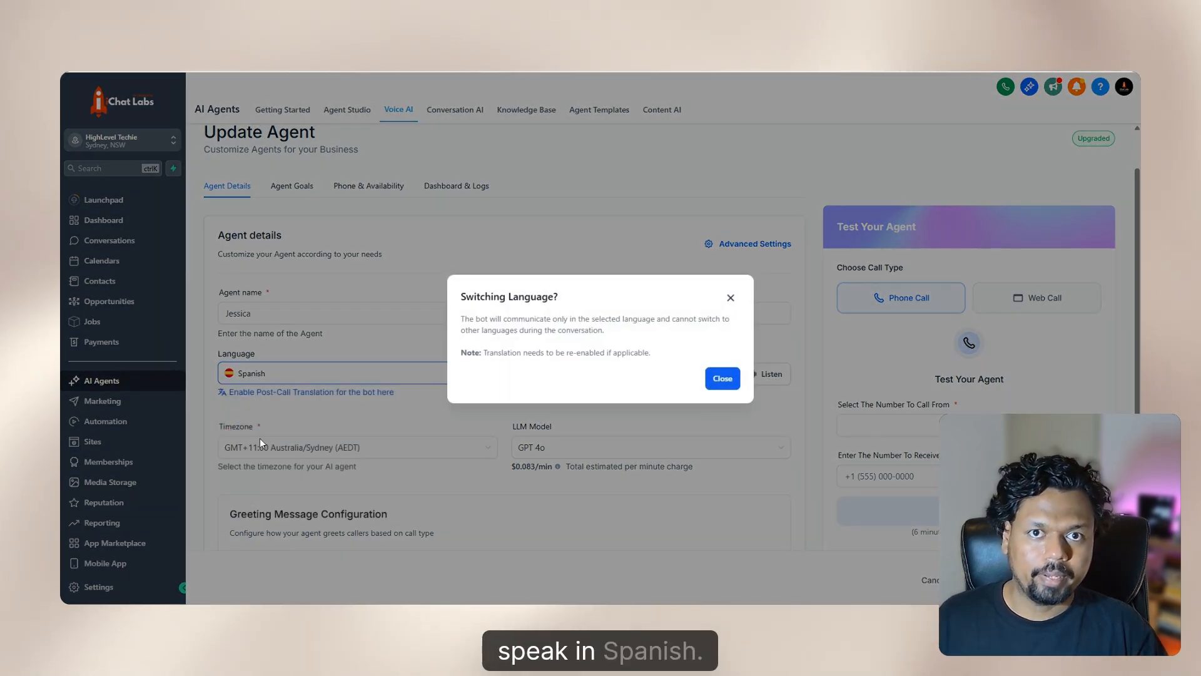
pyautogui.moveTo(461, 296); pyautogui.dragTo(554, 294)
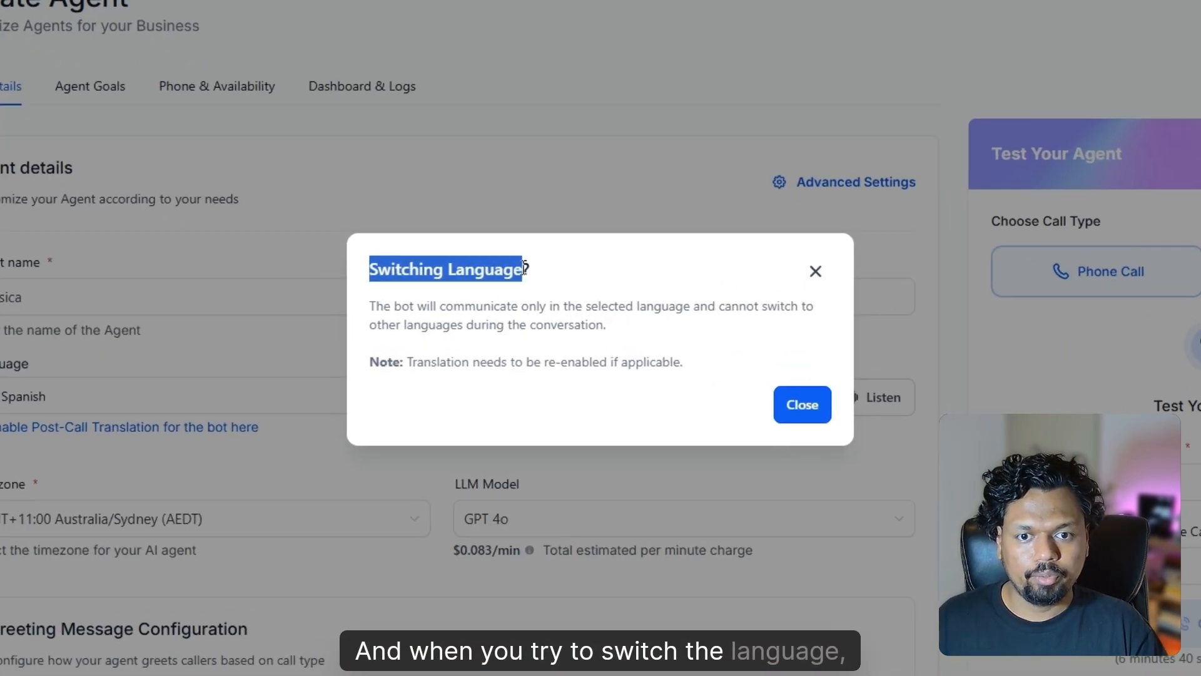
pyautogui.click(525, 267)
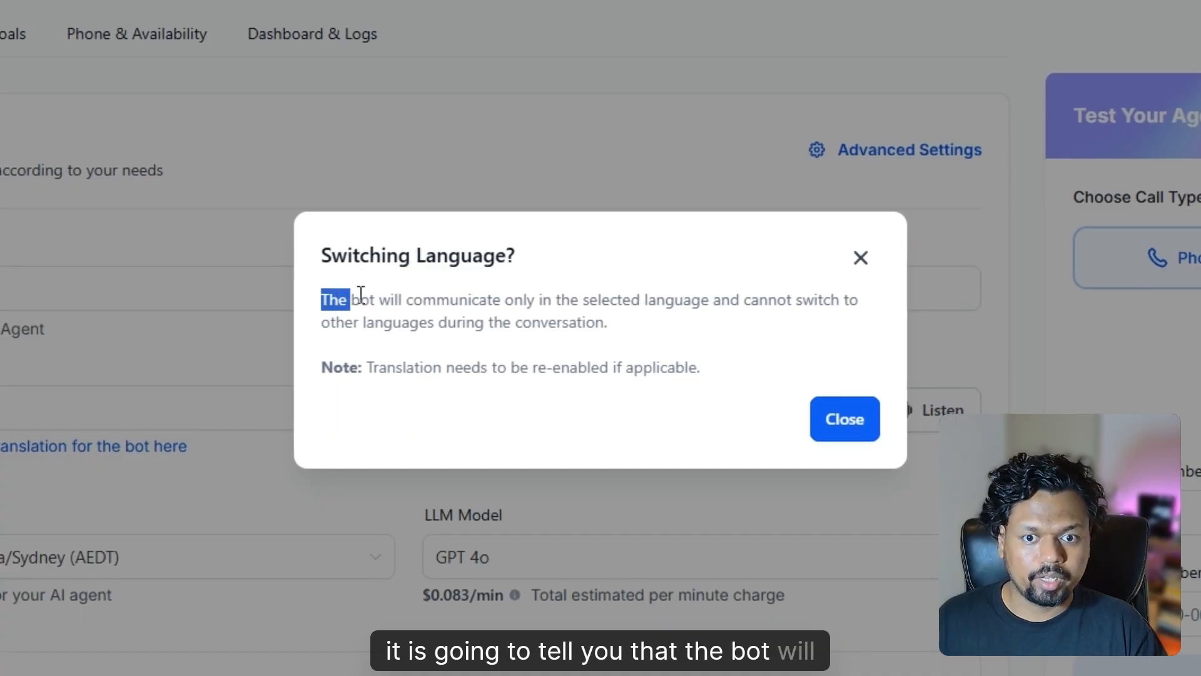
pyautogui.moveTo(557, 306); pyautogui.dragTo(580, 301)
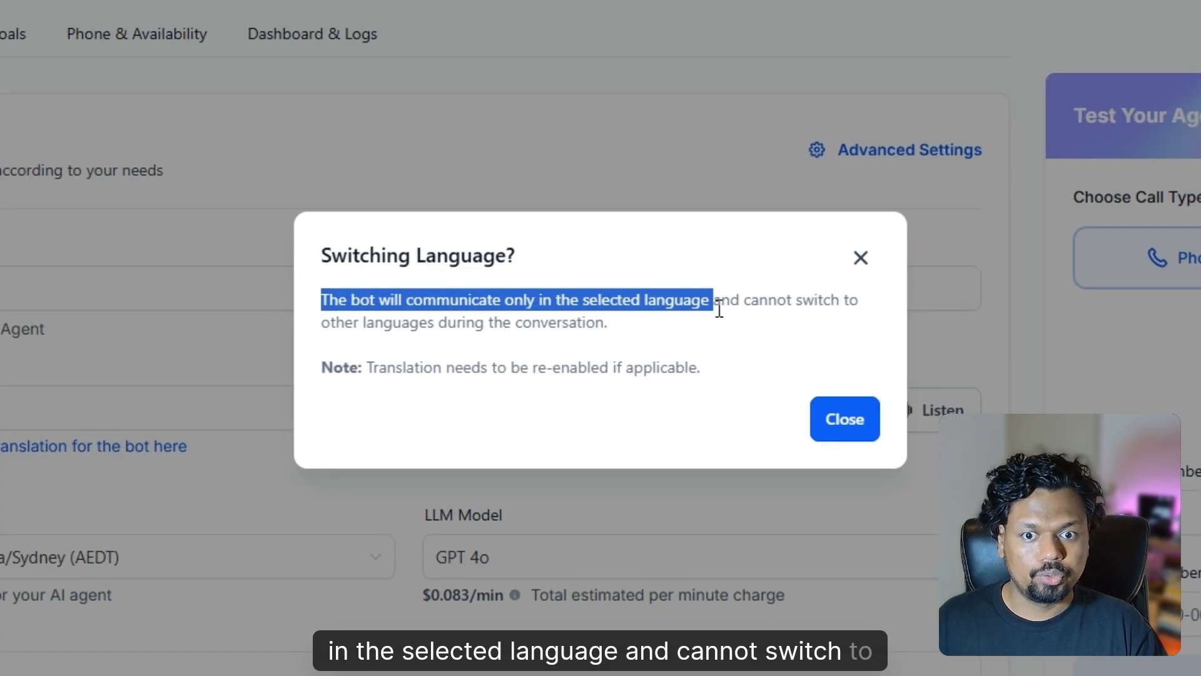
pyautogui.click(635, 342)
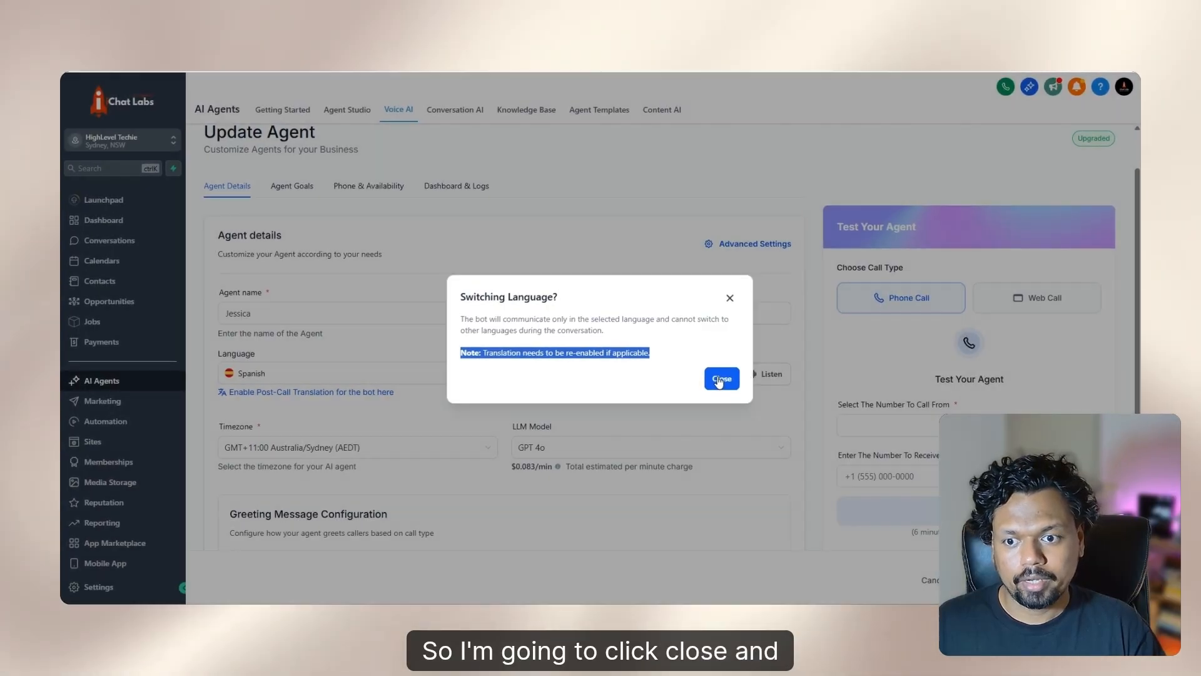
pyautogui.click(722, 379)
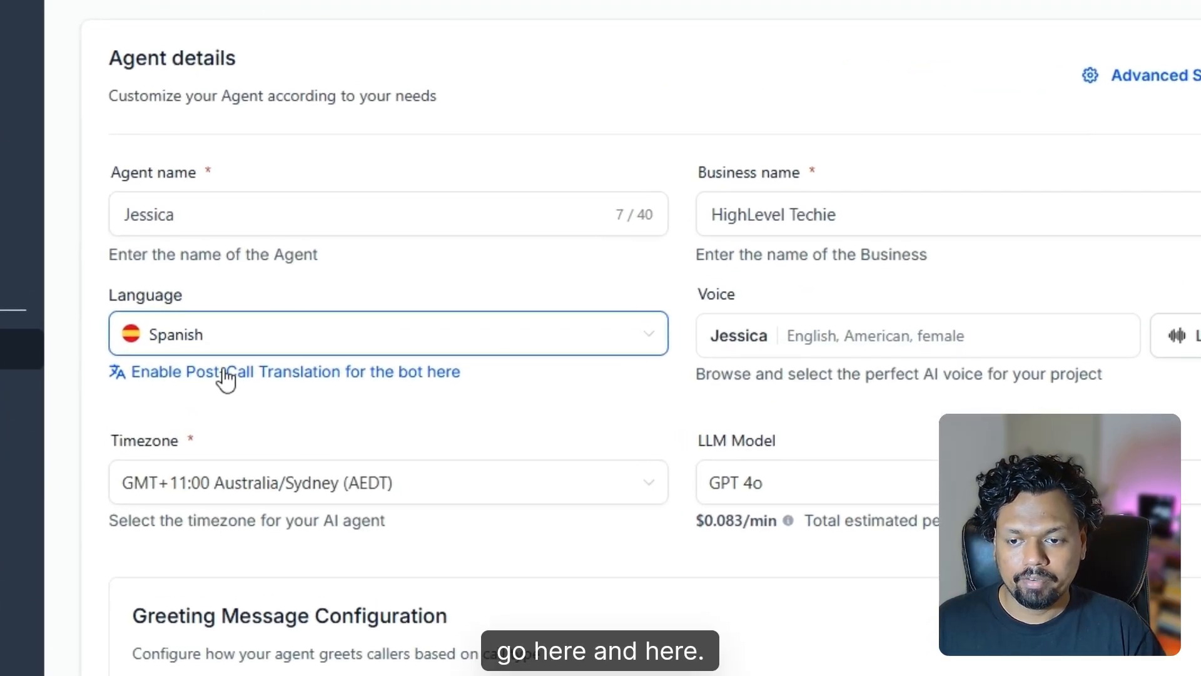
# Enable post-call translation for the Spanish agent with English as the target language.
pyautogui.click(282, 373)
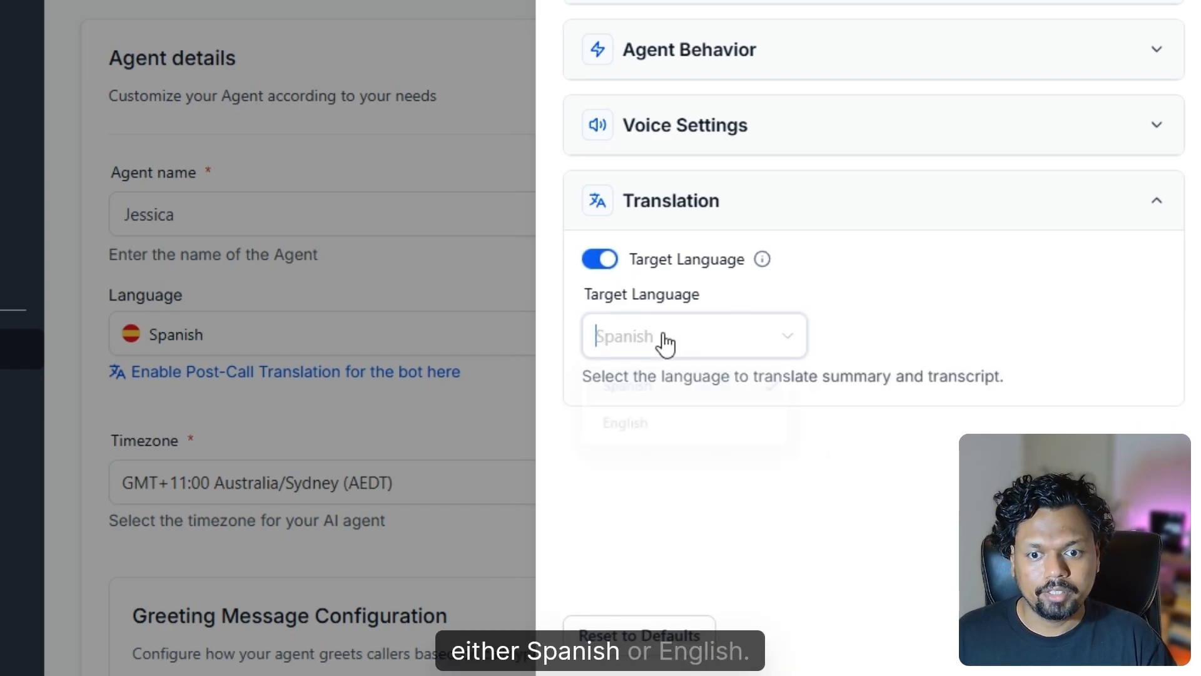
pyautogui.click(651, 438)
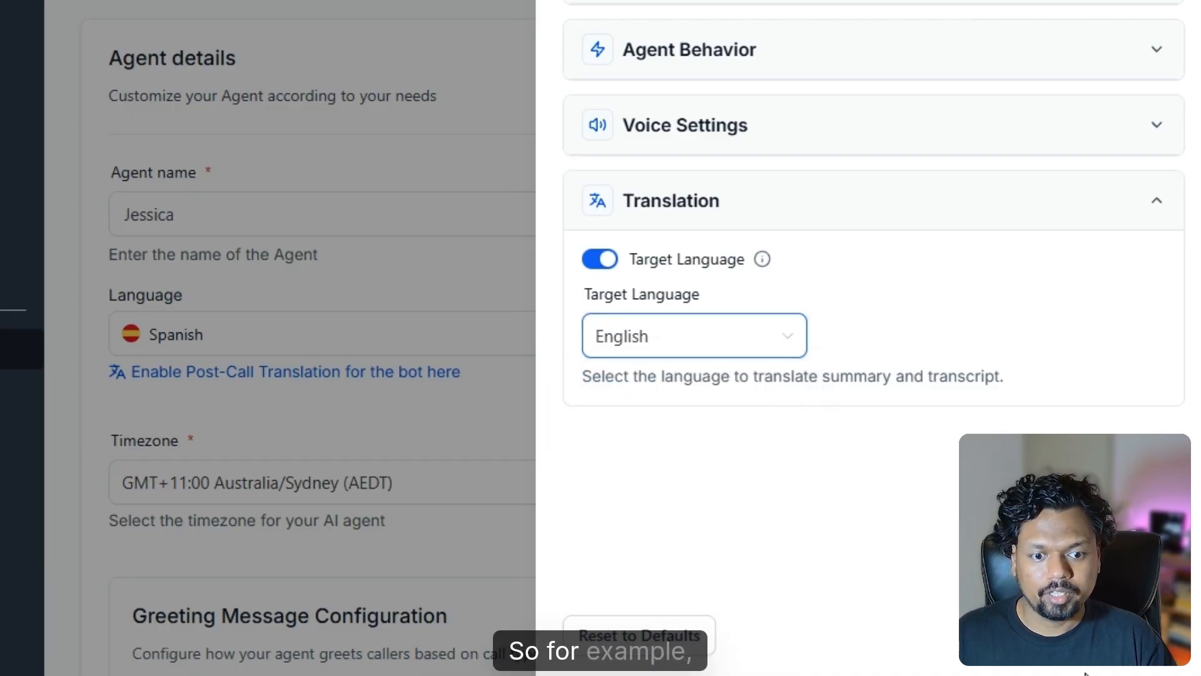
pyautogui.press('Escape')
# Change the agent's language to German and dismiss the language-switching notice.
pyautogui.click(240, 336)
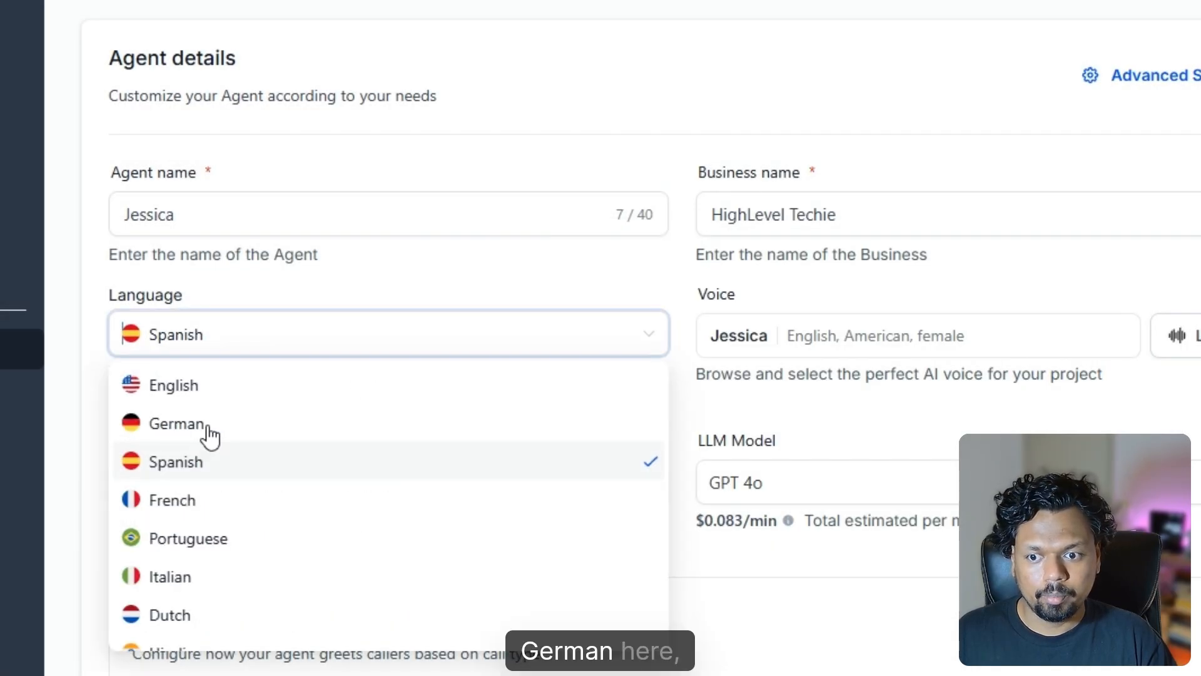
pyautogui.click(168, 424)
pyautogui.click(1118, 345)
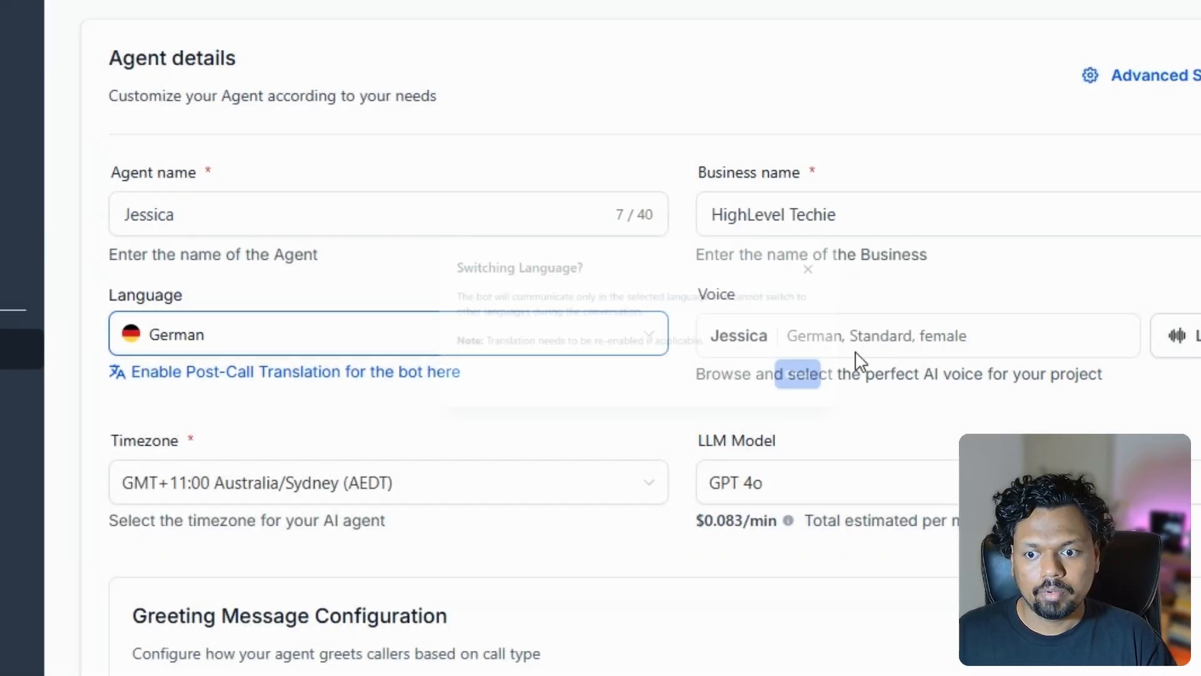
# Enable post-call translation for the German agent, set the target language to English and confirm the advanced settings.
pyautogui.click(232, 374)
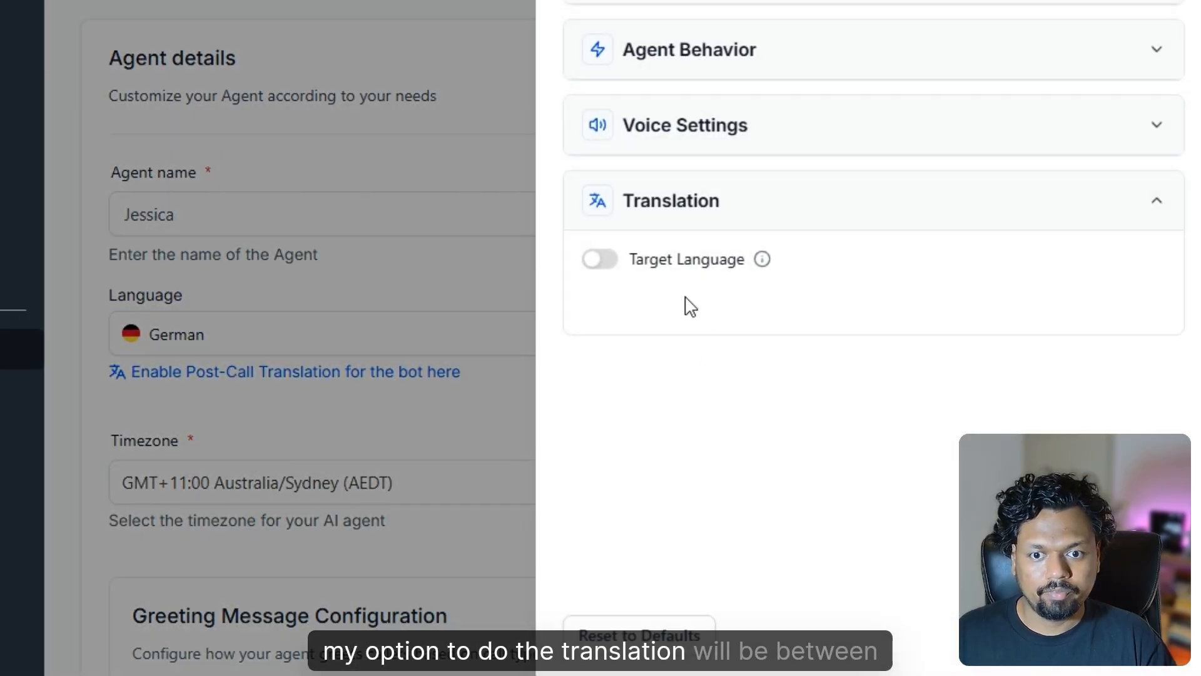
pyautogui.click(603, 262)
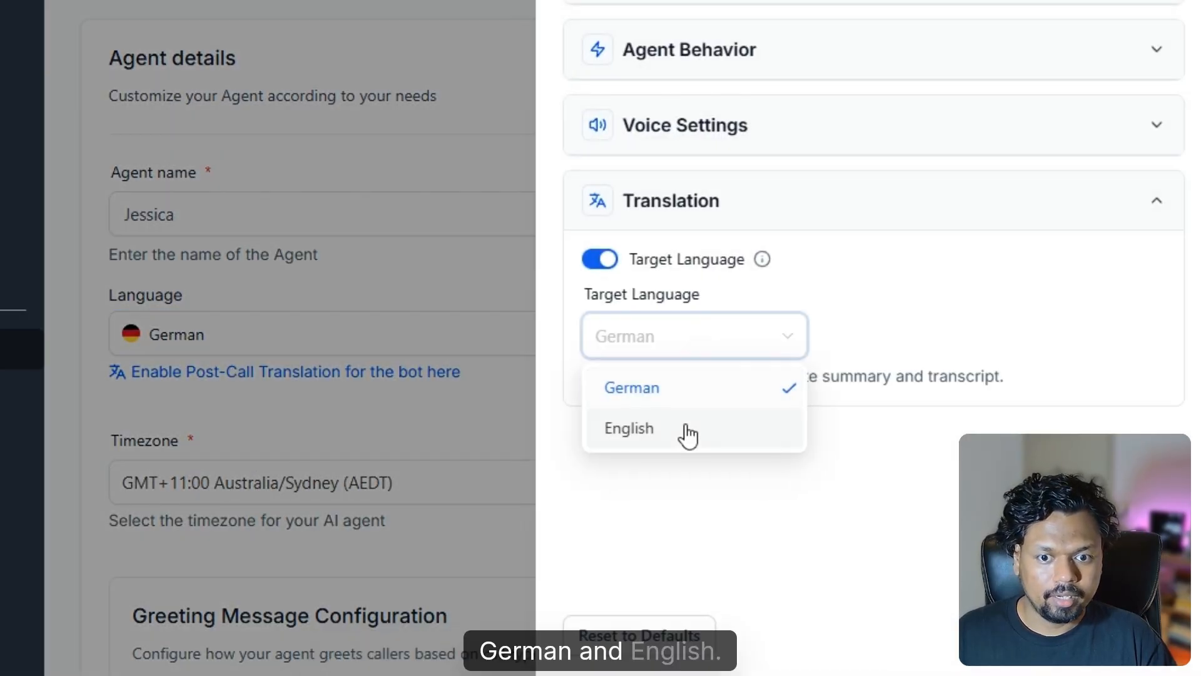
pyautogui.click(688, 432)
pyautogui.click(693, 350)
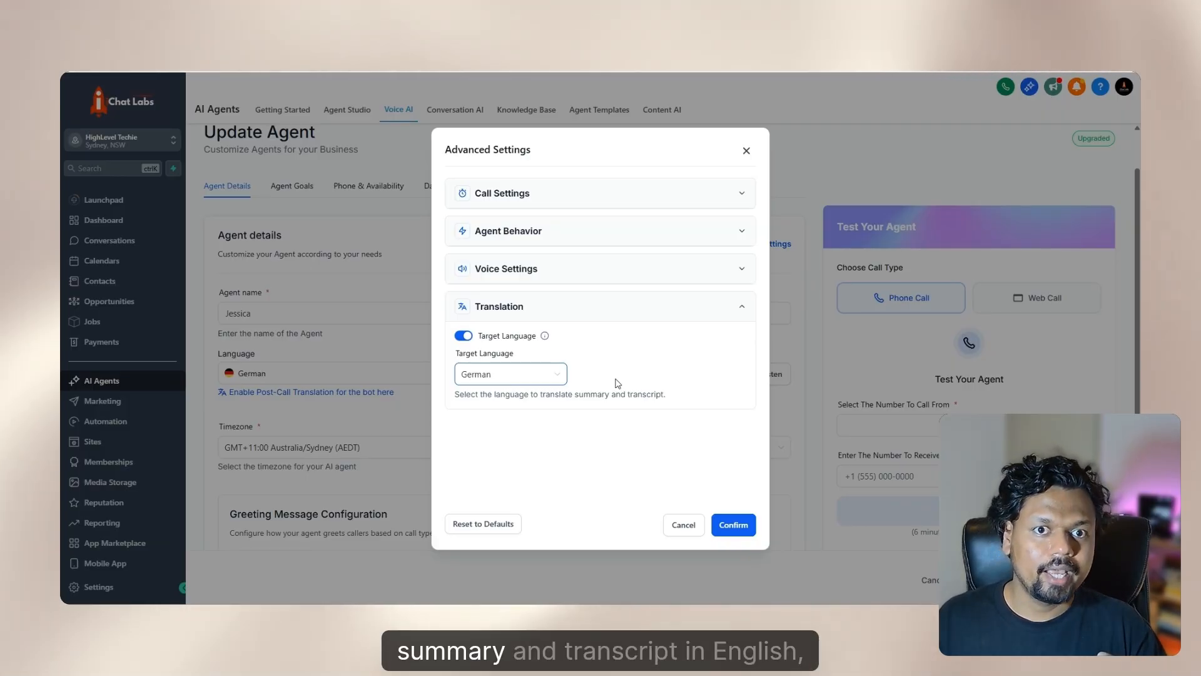
pyautogui.click(544, 375)
pyautogui.click(482, 420)
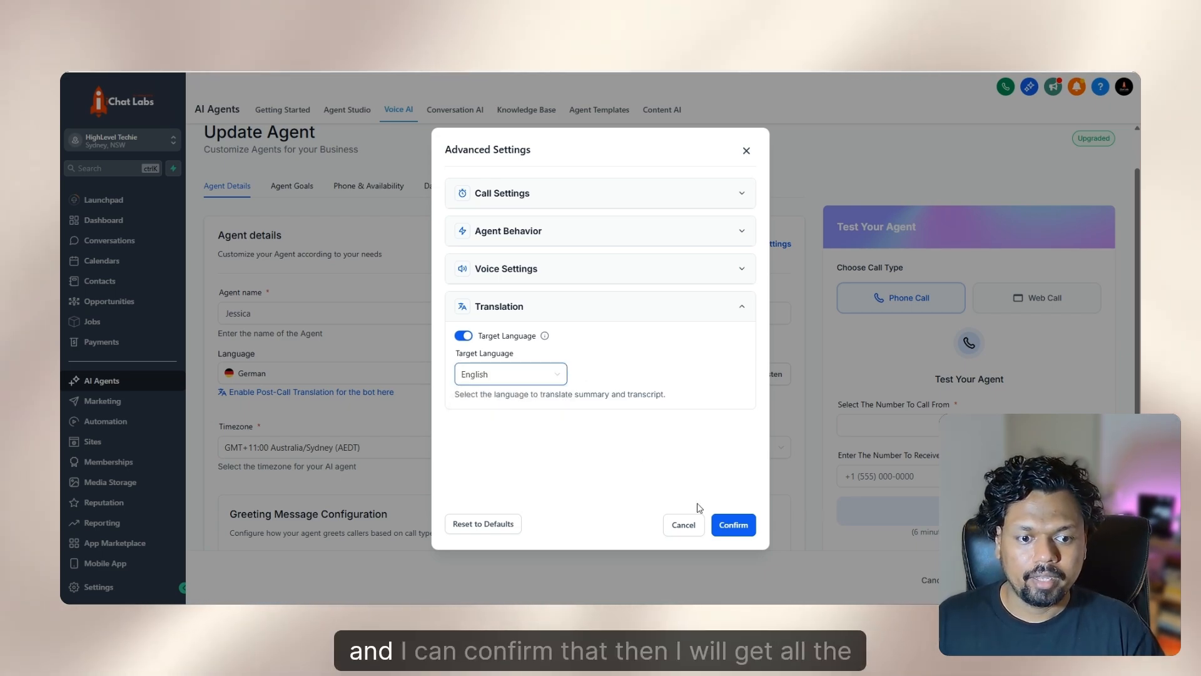
pyautogui.click(729, 524)
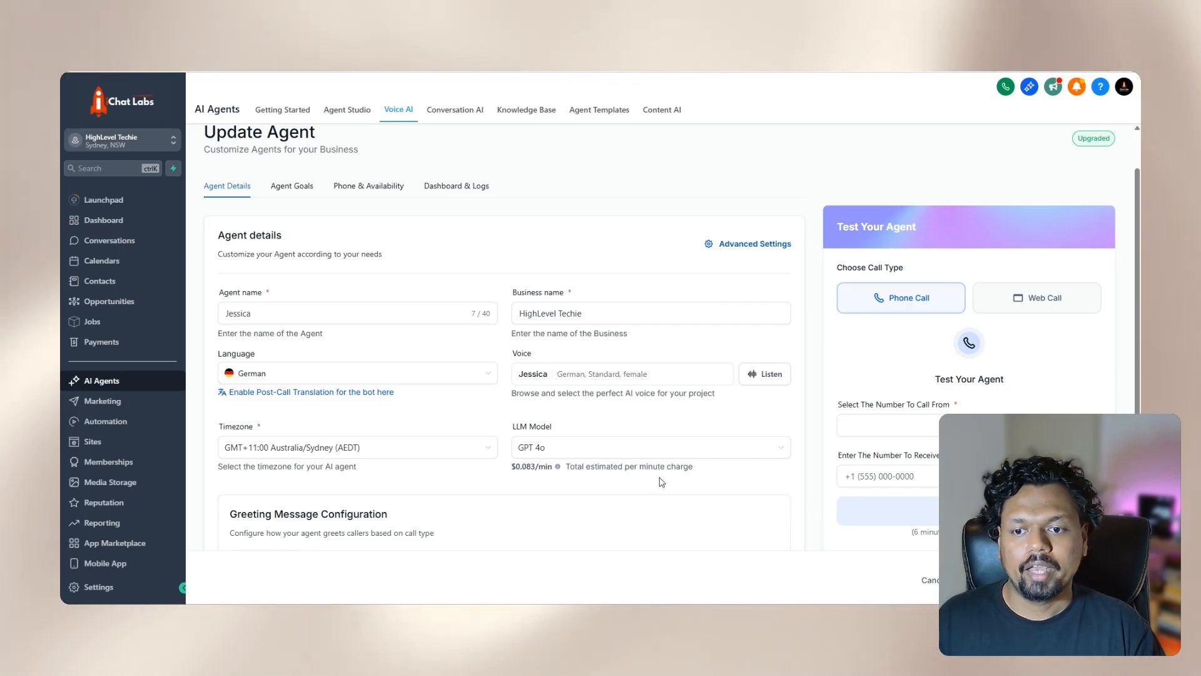
# Switch the agent's language to Spanish, dismiss the notice and save the agent.
pyautogui.click(295, 376)
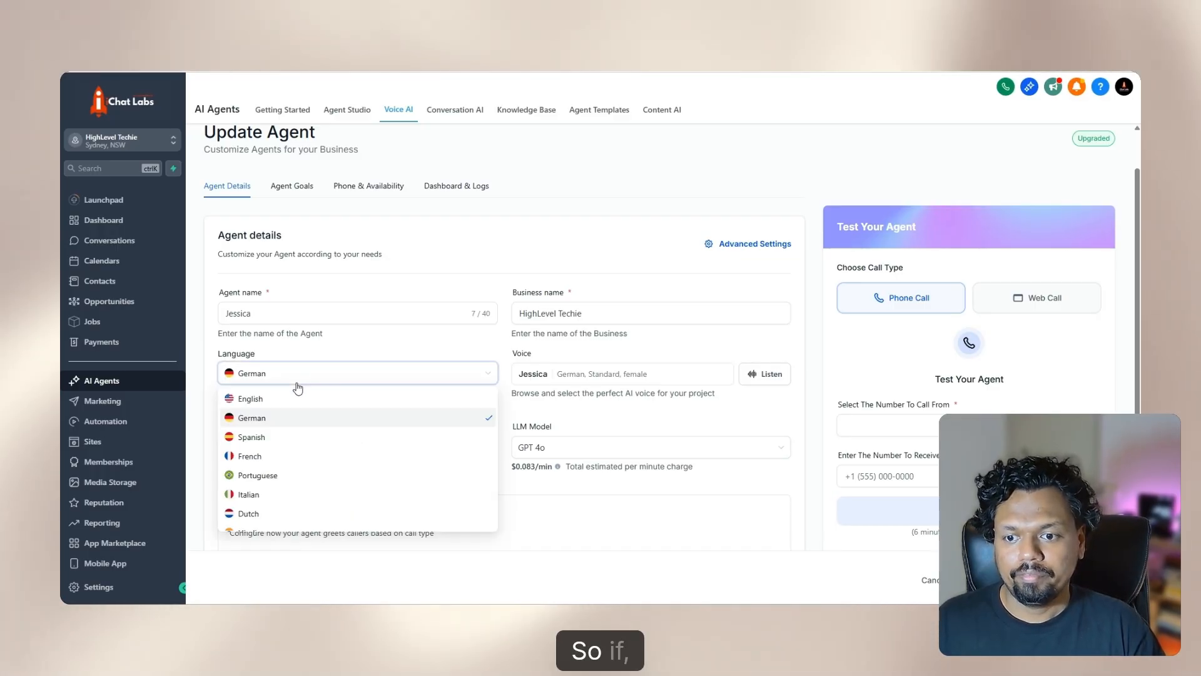
pyautogui.click(265, 440)
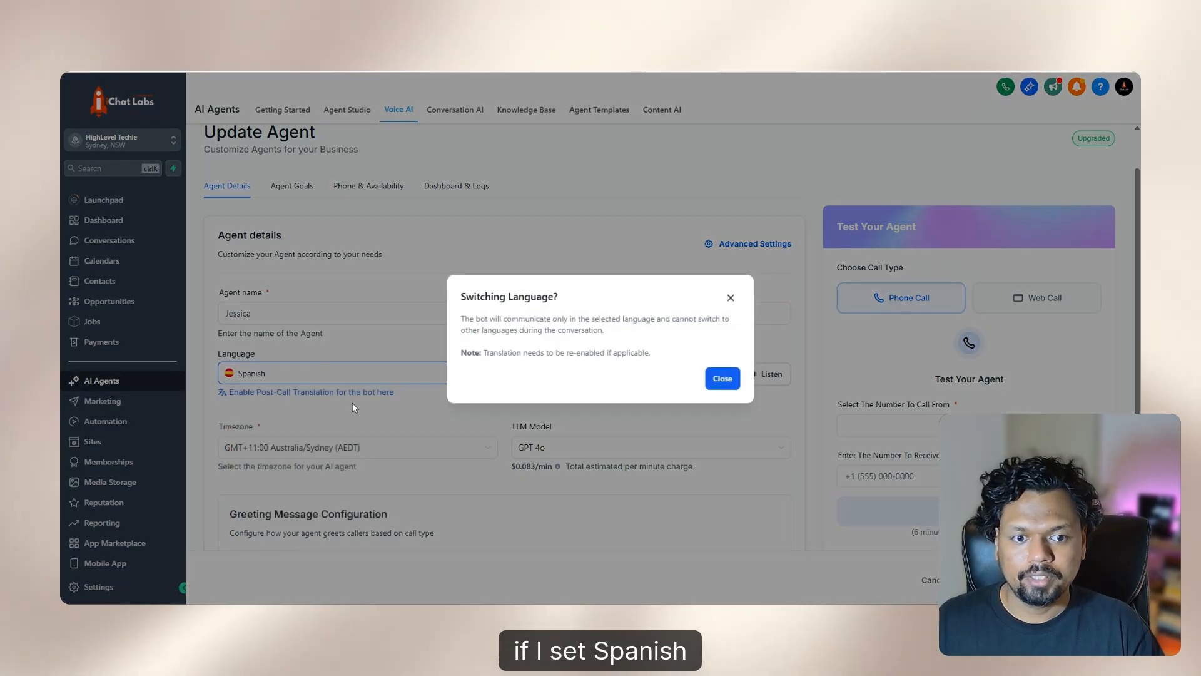
pyautogui.click(713, 378)
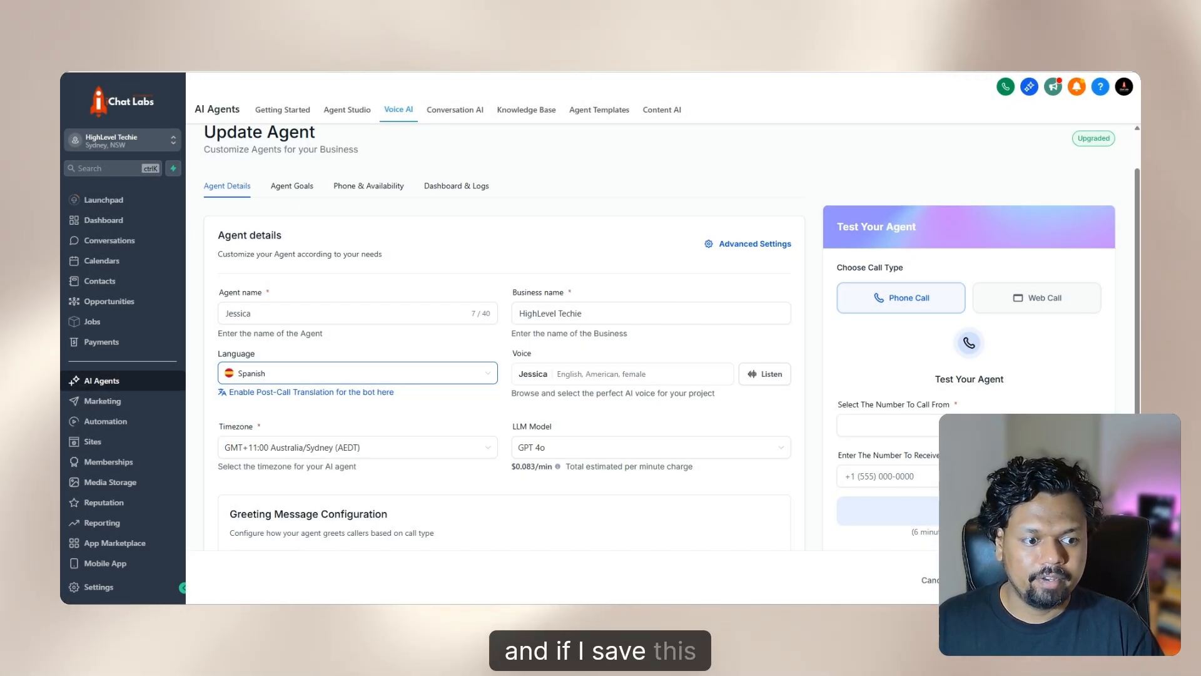
pyautogui.click(1001, 581)
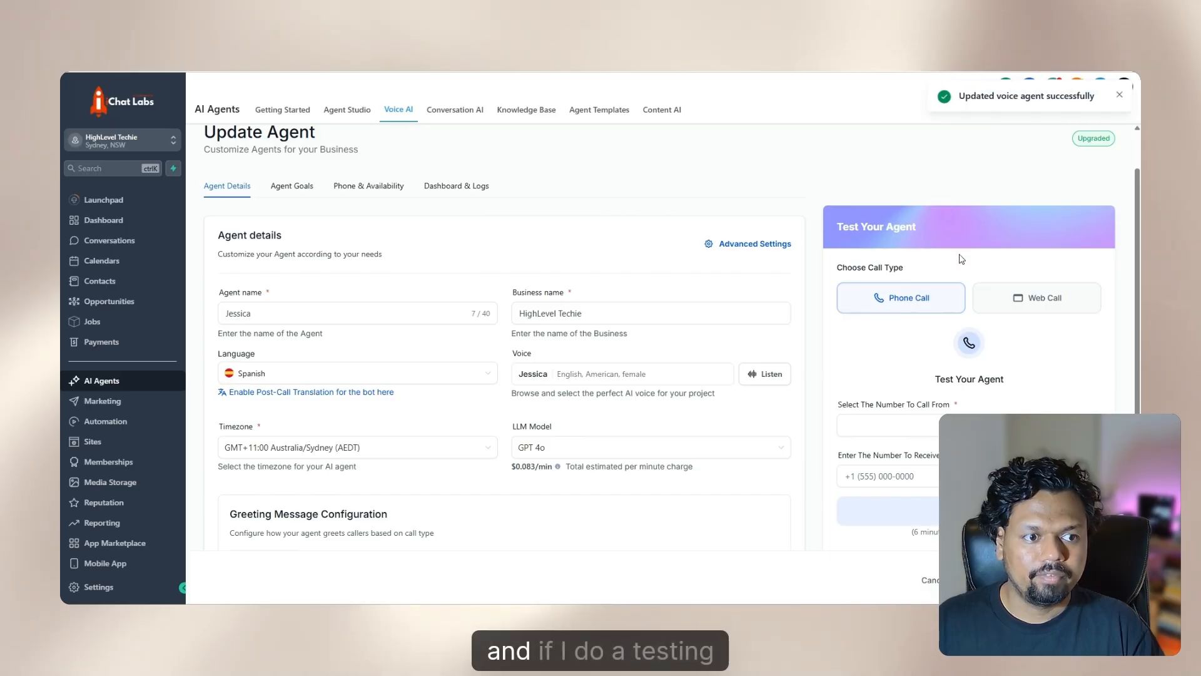
# Choose the web call type, check the agent's initial inbound message in Spanish and start a test web call.
pyautogui.click(1039, 298)
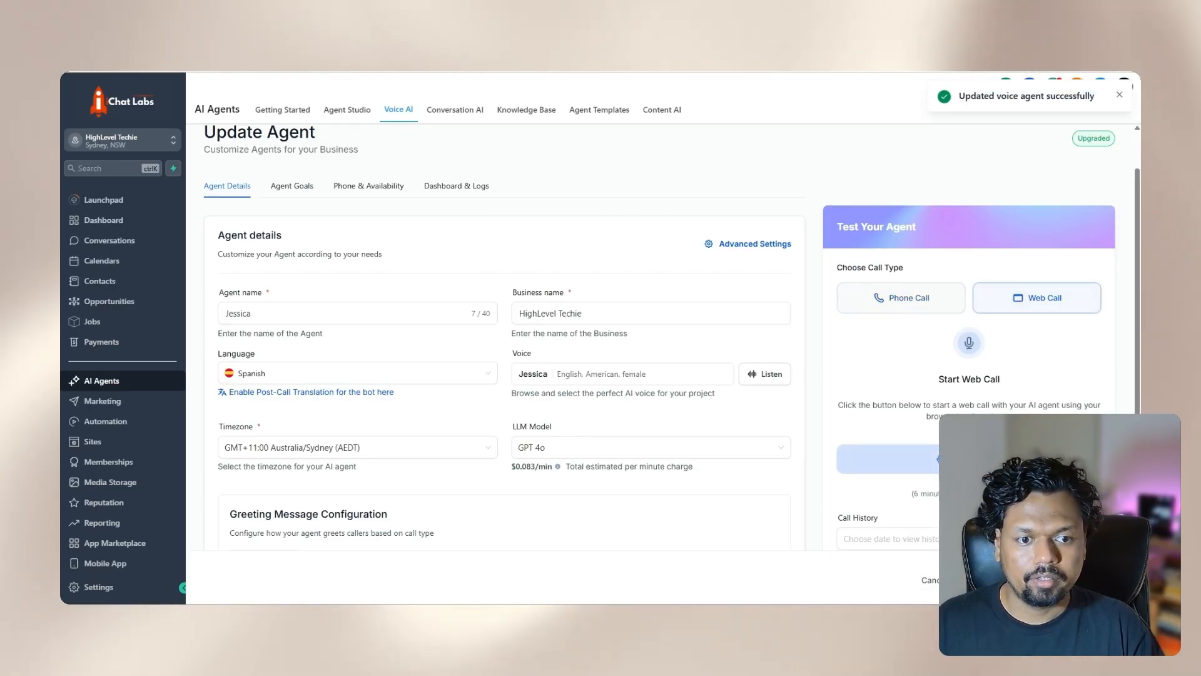
pyautogui.scroll(-3, 368, 304)
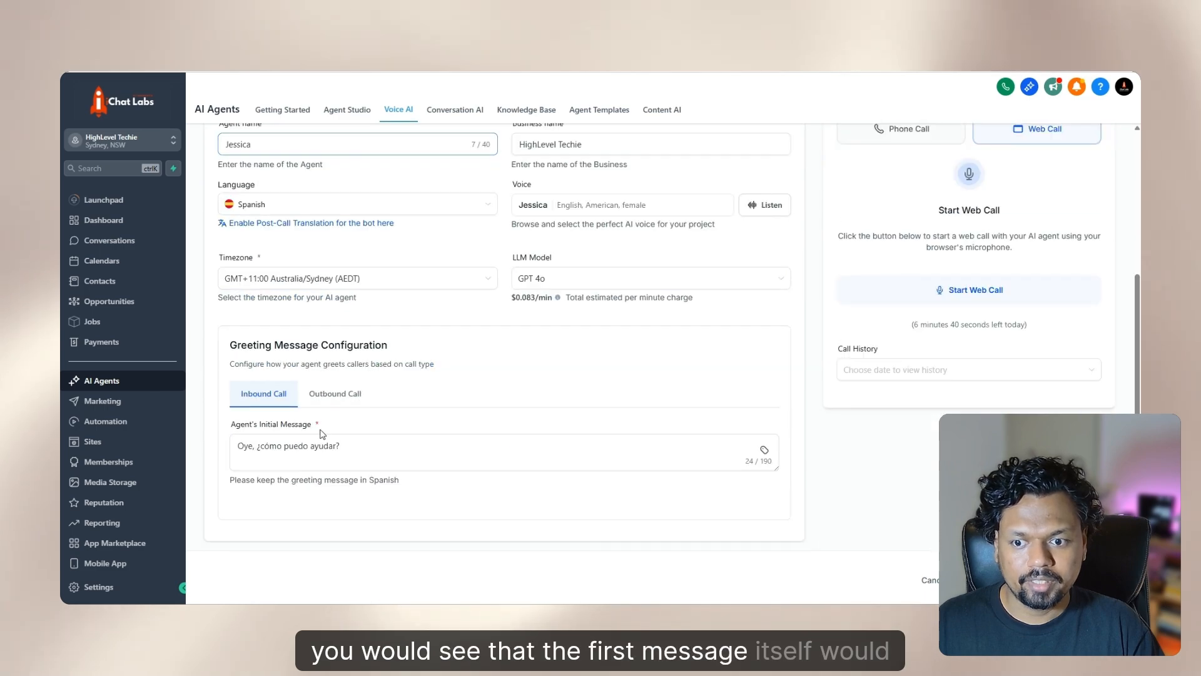
pyautogui.click(238, 445)
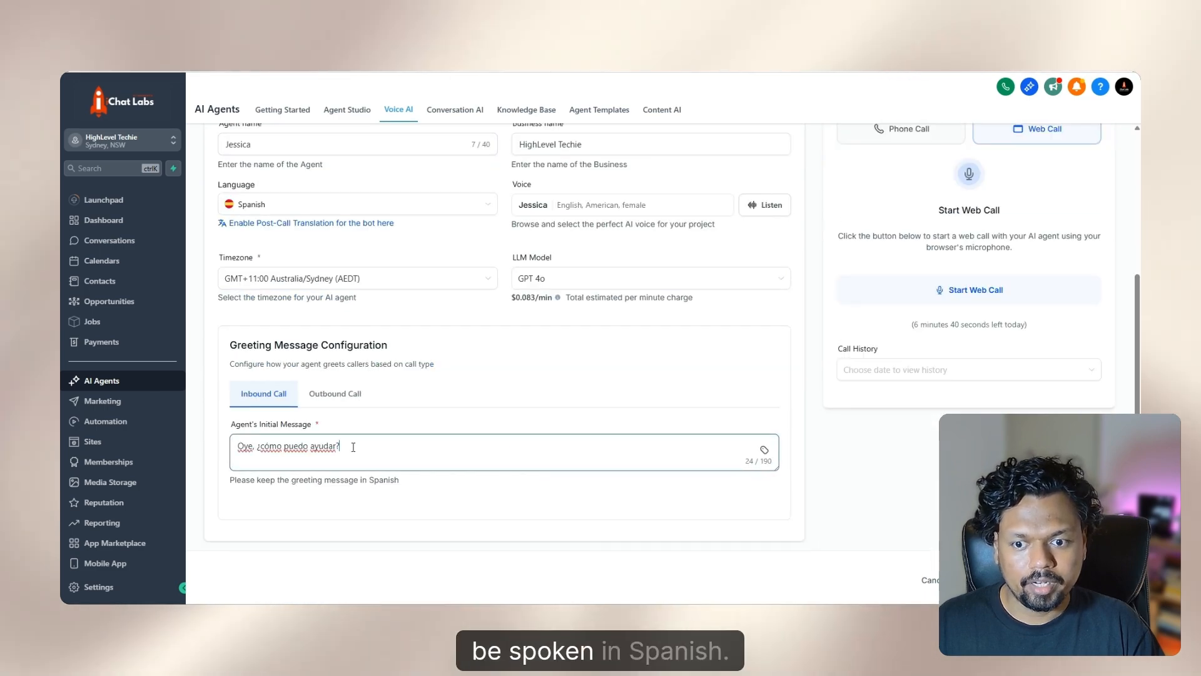
pyautogui.moveTo(341, 445); pyautogui.dragTo(212, 456)
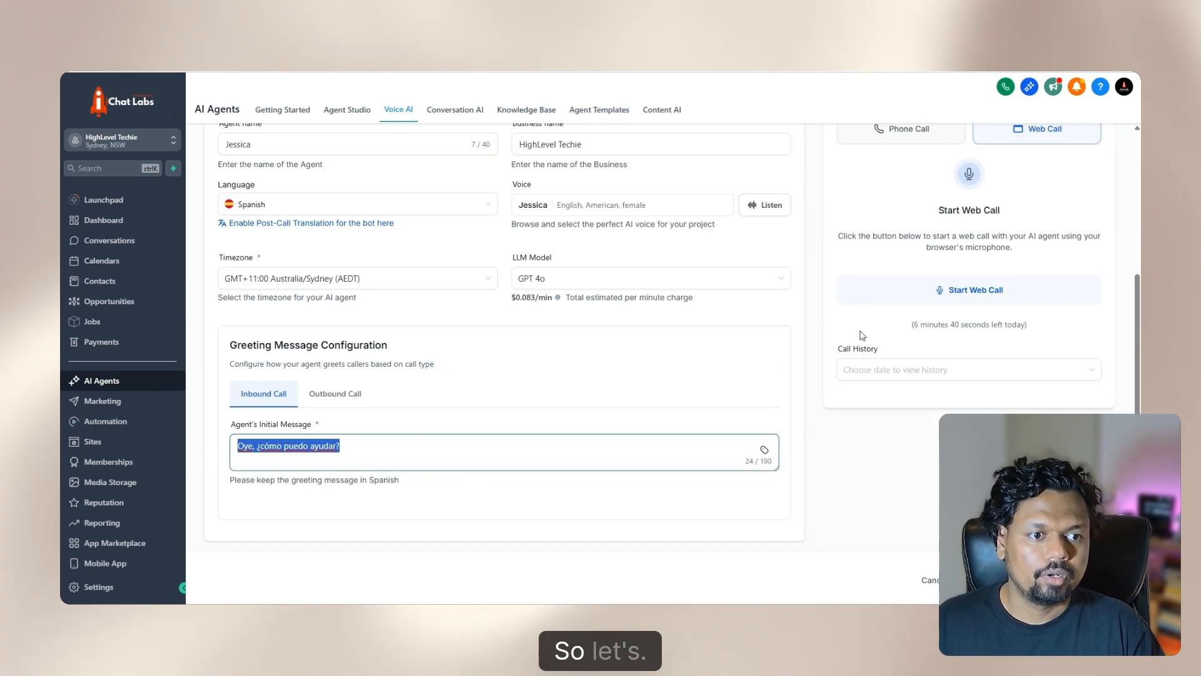
pyautogui.scroll(1, 925, 271)
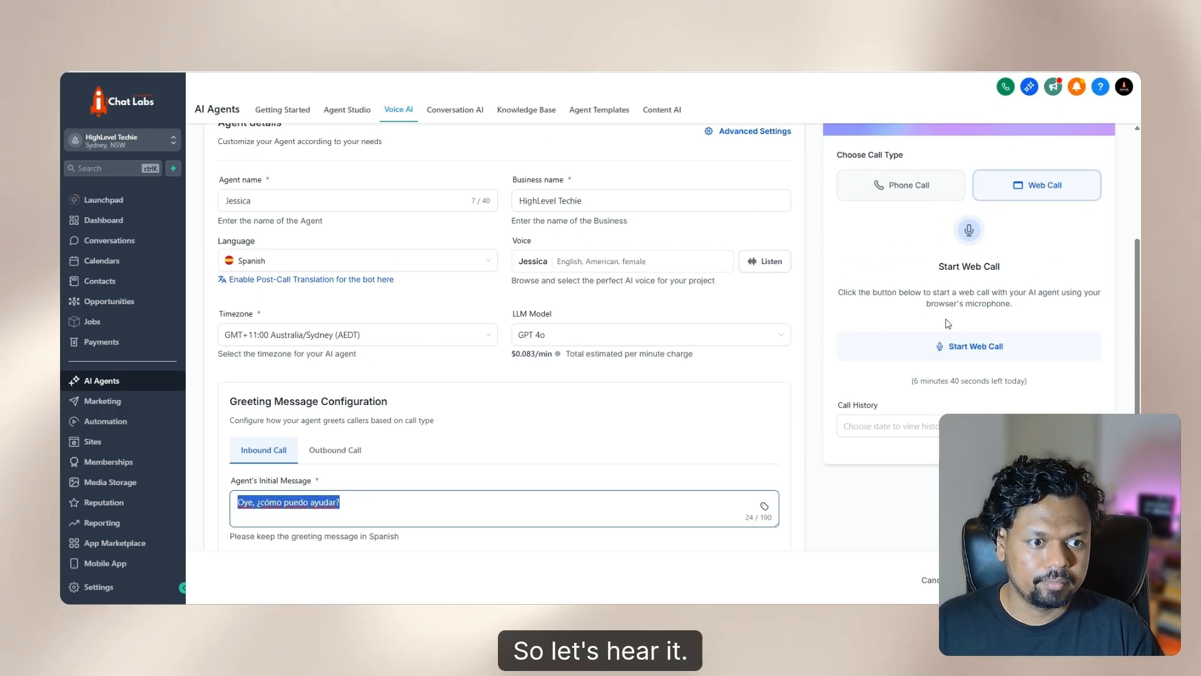
pyautogui.click(973, 344)
pyautogui.scroll(1, 969, 277)
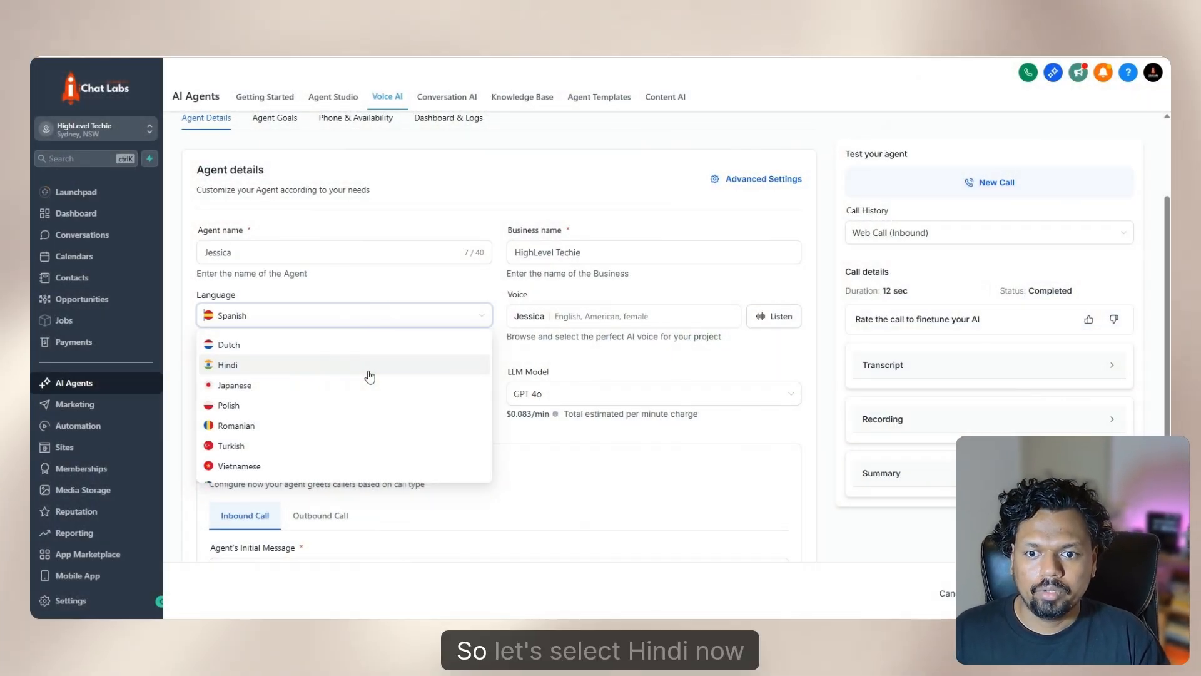
# Set the agent's language to Hindi, dismiss the notice, check the Hindi inbound greeting and save the agent.
pyautogui.click(368, 364)
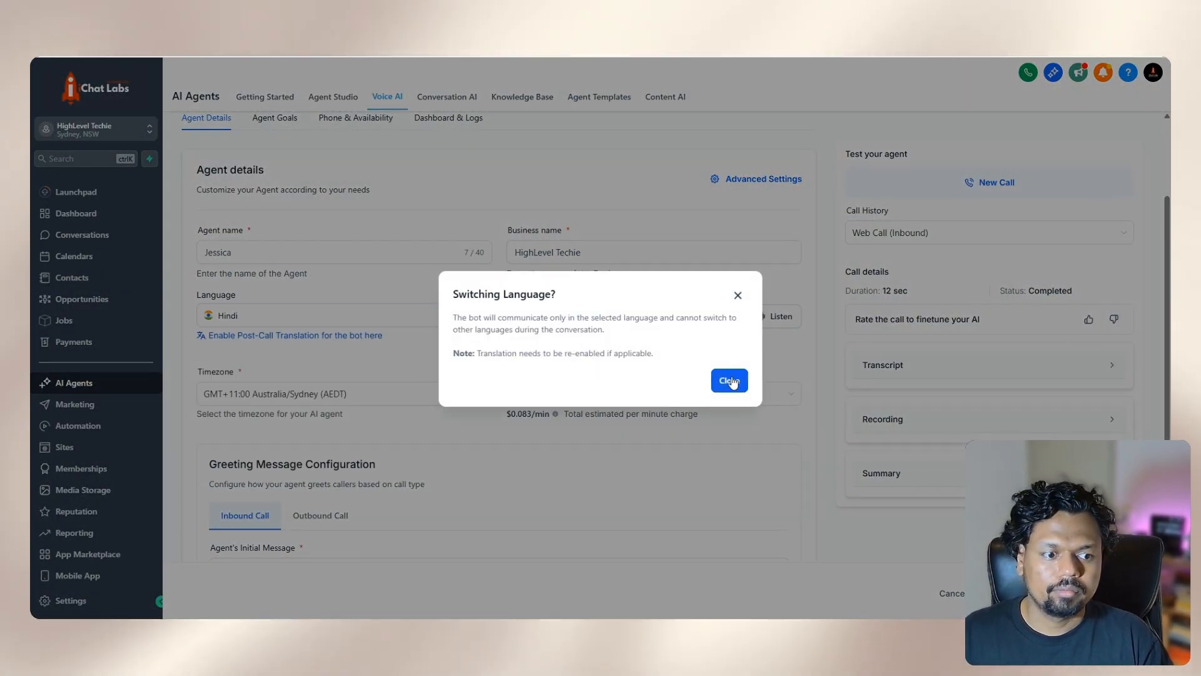
pyautogui.click(728, 379)
pyautogui.scroll(-2, 501, 364)
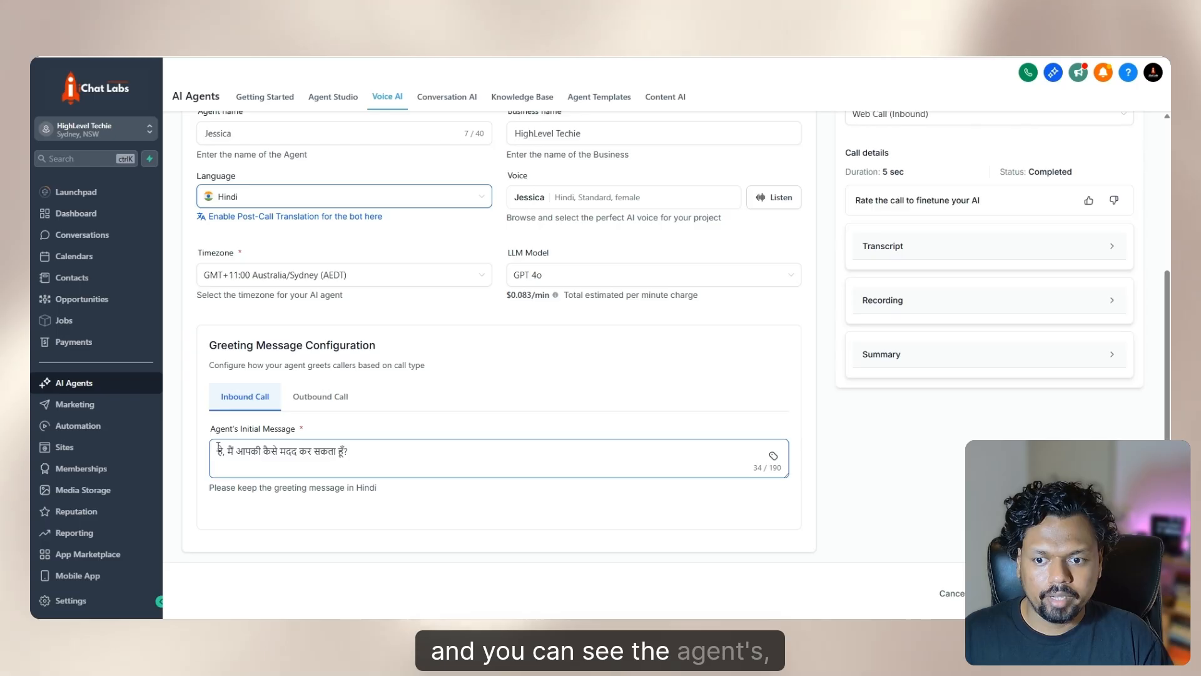
pyautogui.click(421, 413)
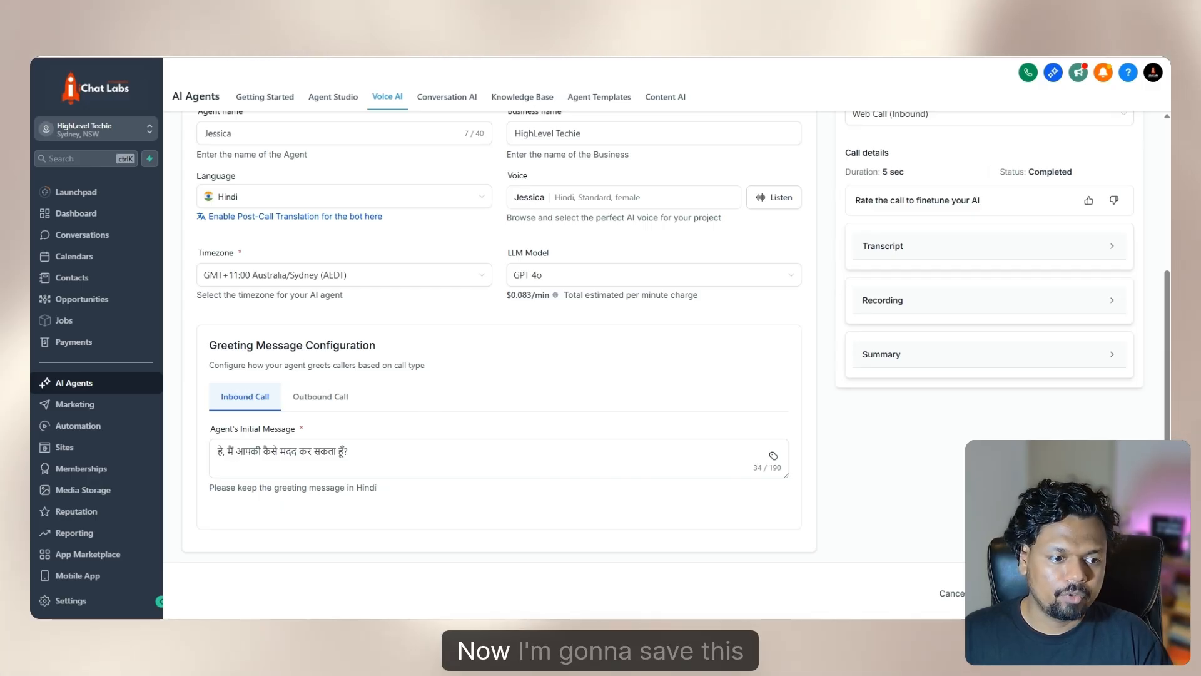
pyautogui.click(1026, 593)
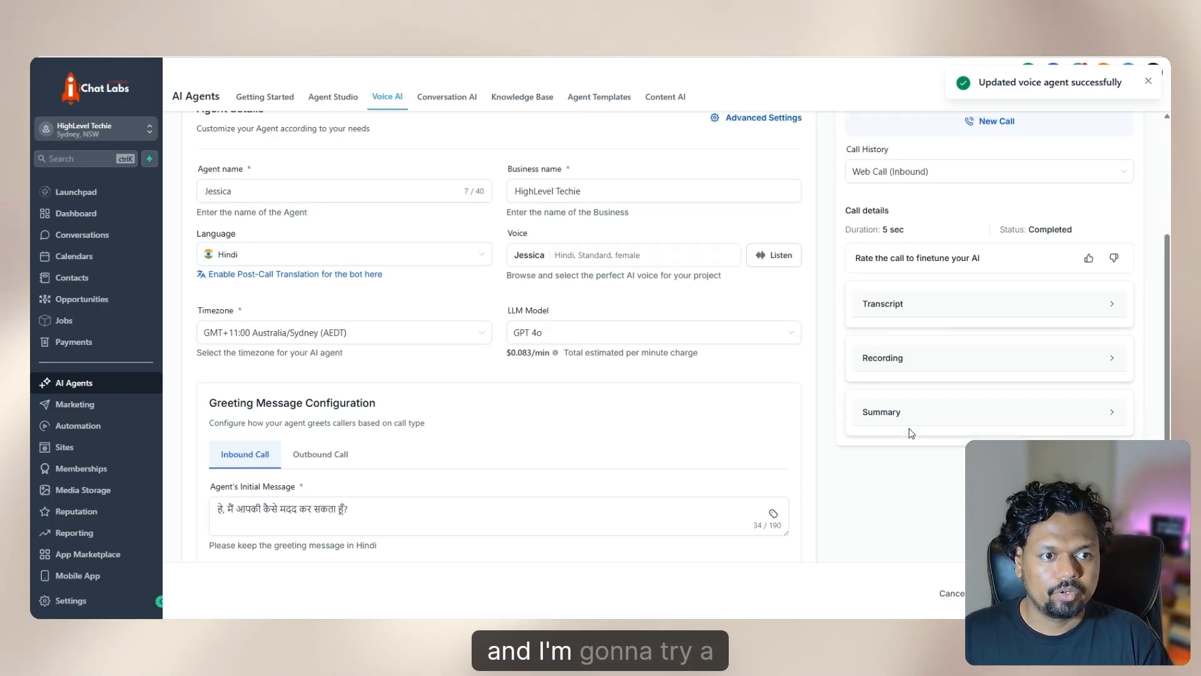
# Run a new test web call with the Hindi agent and end the call.
pyautogui.click(1004, 234)
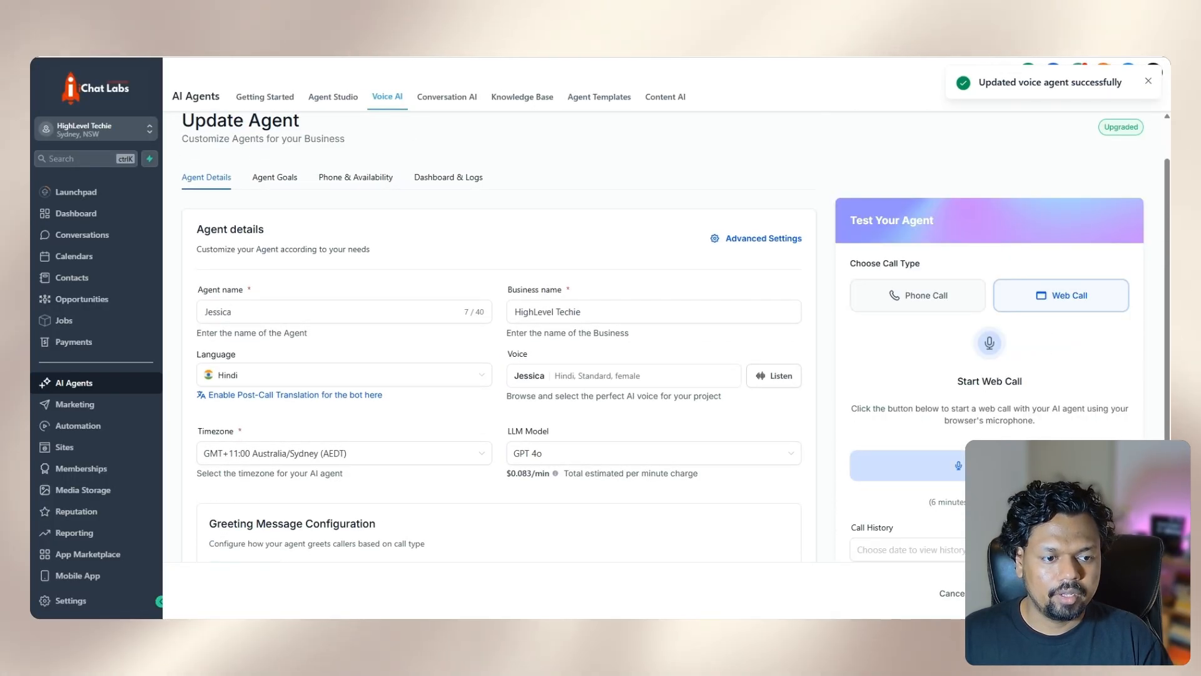
pyautogui.click(1013, 466)
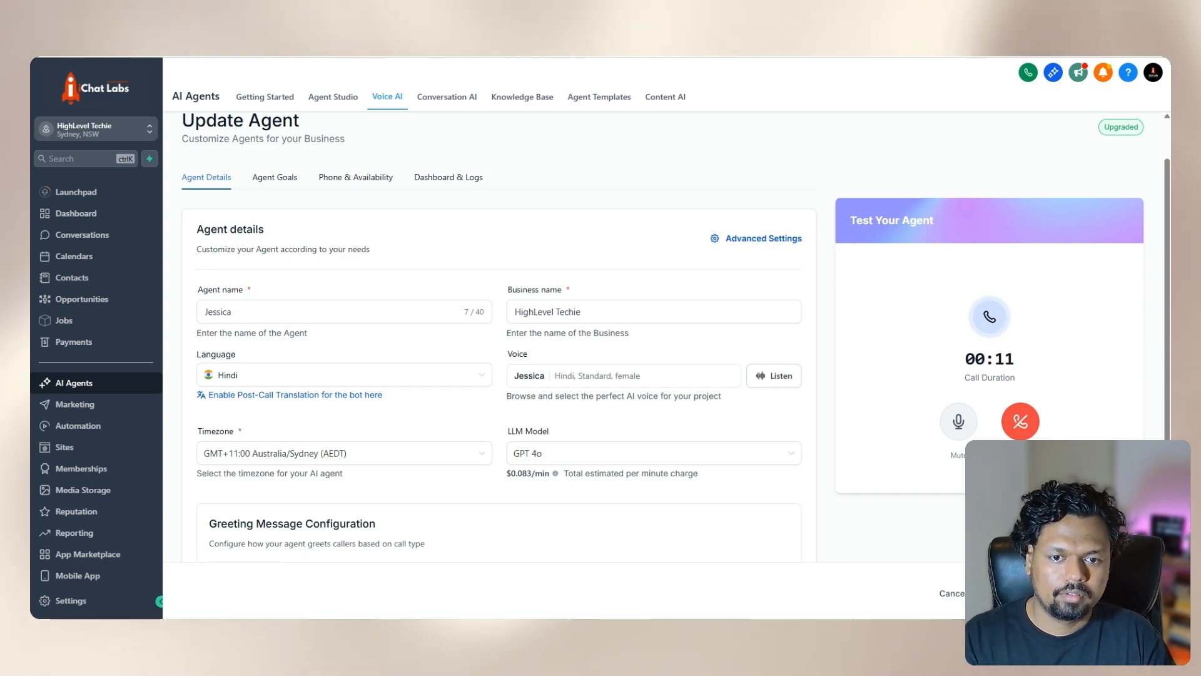
pyautogui.click(1018, 429)
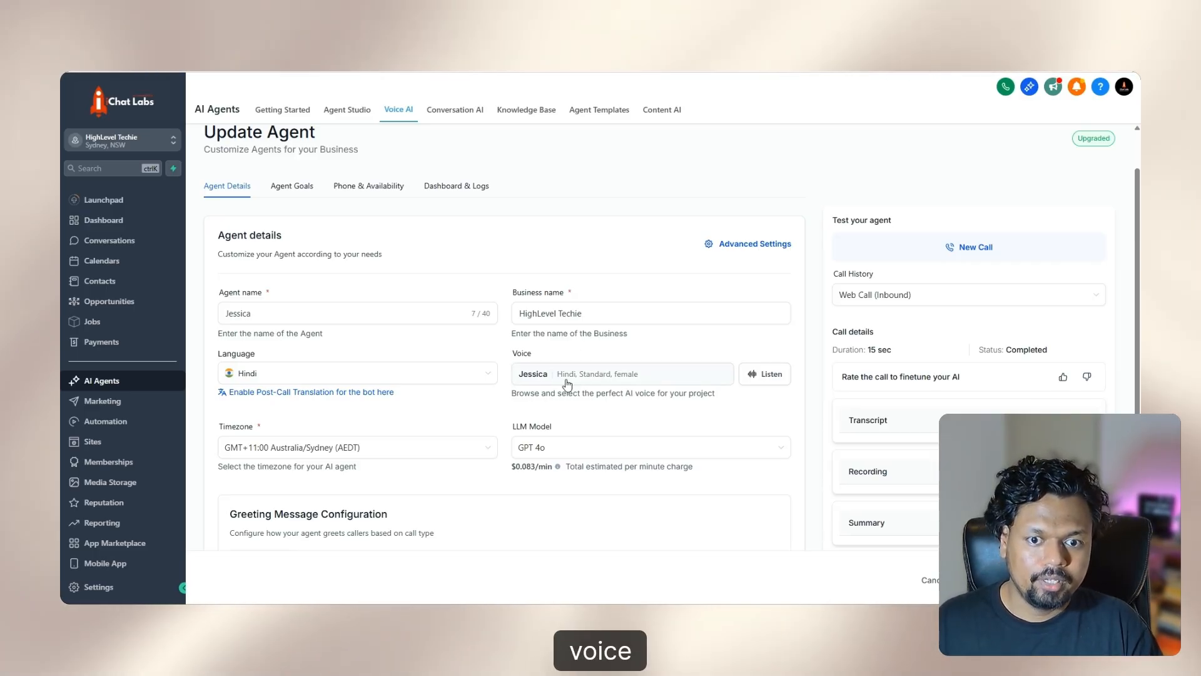
# Open the agent's voice selection and filter the library's Hindi voices by the Indian accent.
pyautogui.click(566, 378)
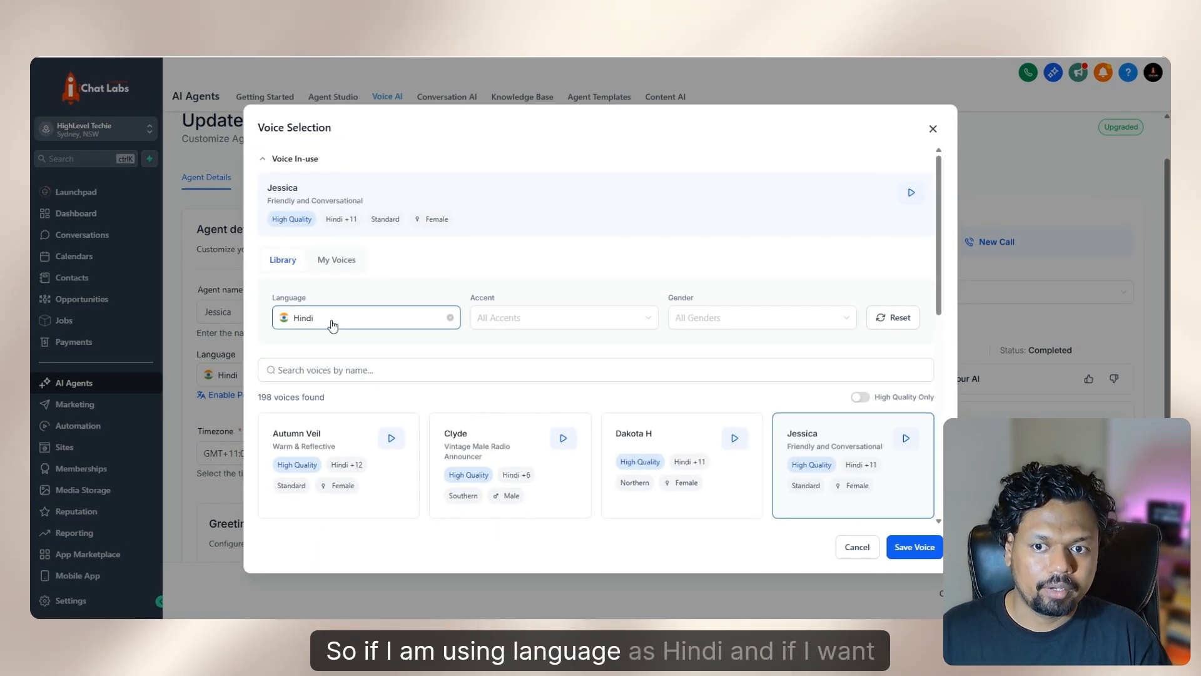
pyautogui.click(332, 325)
pyautogui.click(528, 322)
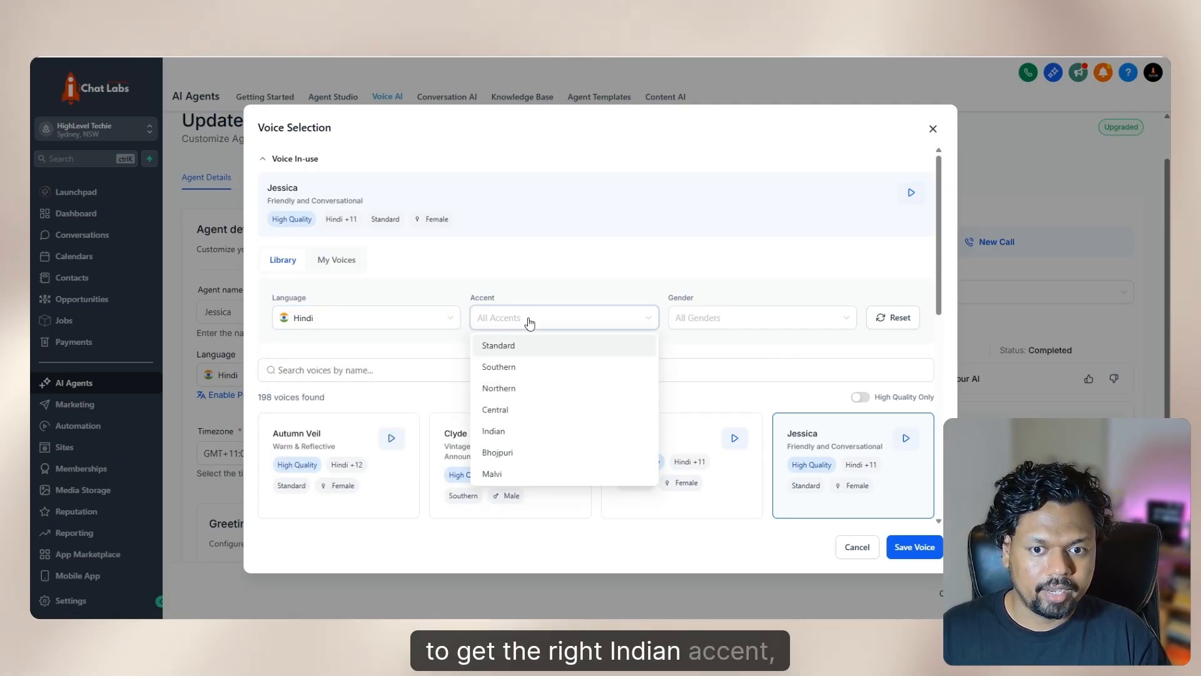
pyautogui.click(497, 430)
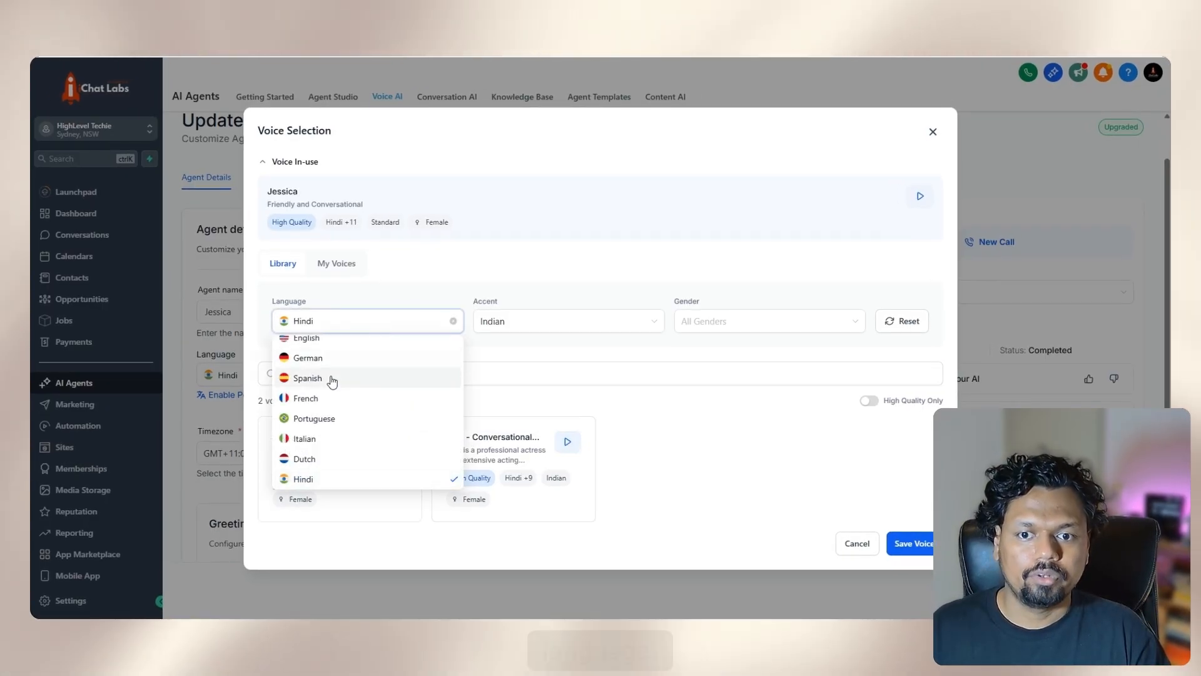
# Filter the library voices by Spanish with the Standard accent and browse the matching voices.
pyautogui.click(332, 377)
pyautogui.click(510, 319)
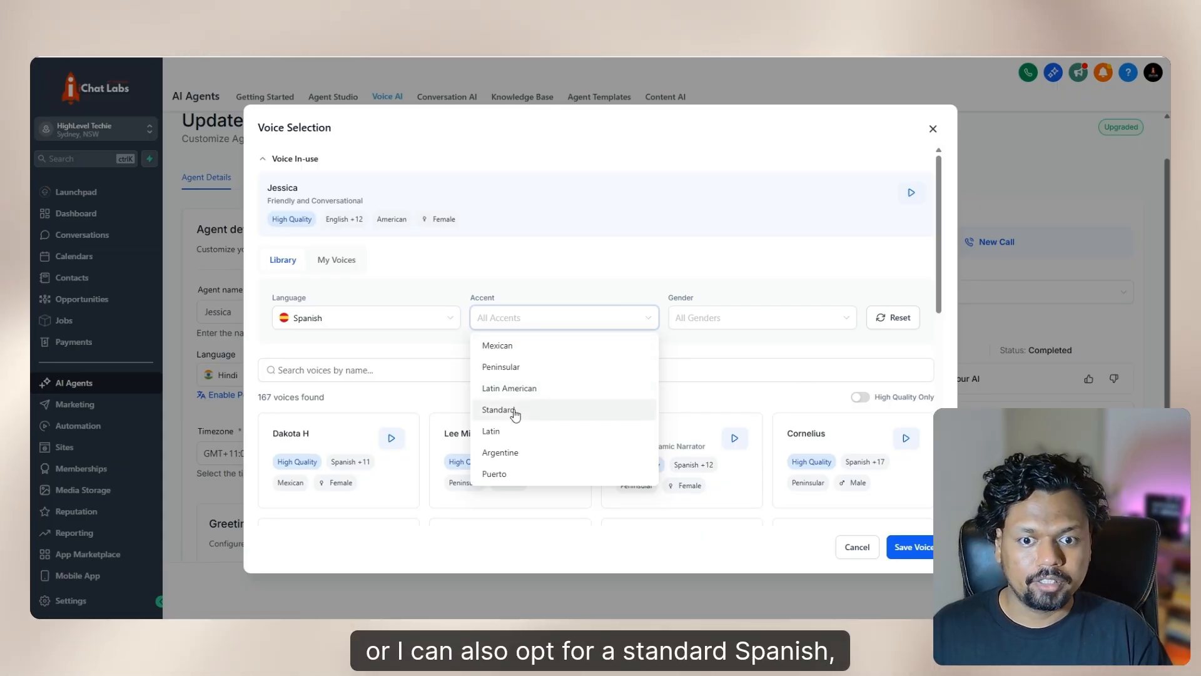
pyautogui.click(515, 410)
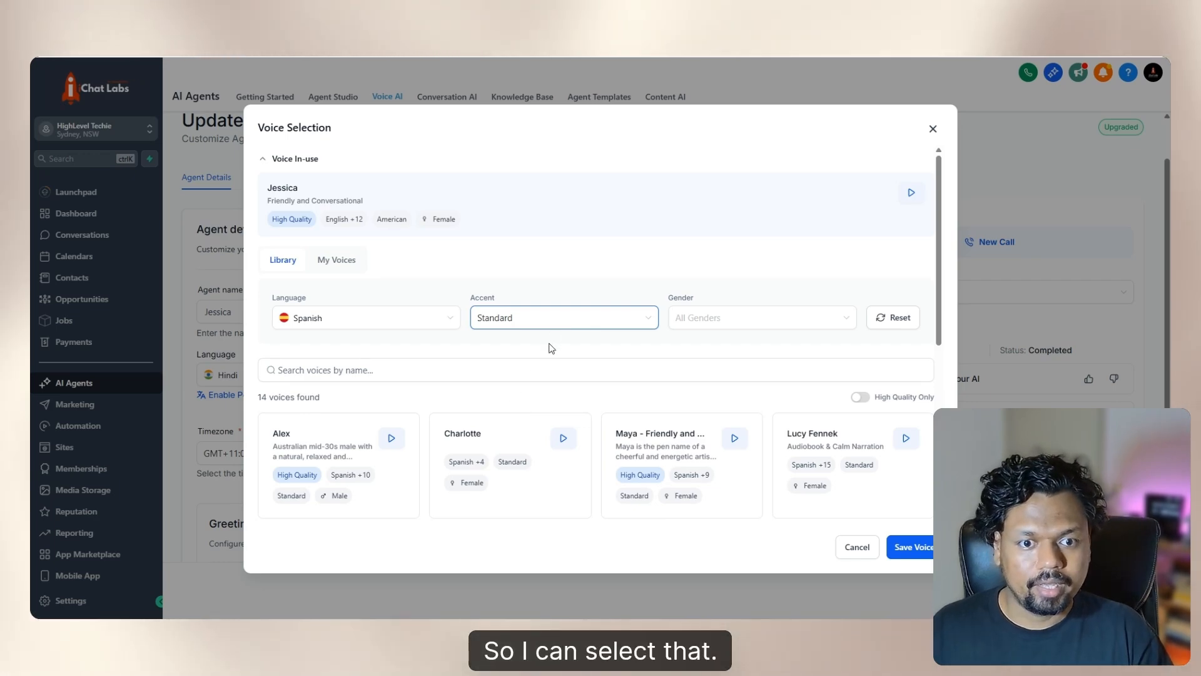
pyautogui.scroll(-4, 551, 403)
pyautogui.scroll(3, 613, 413)
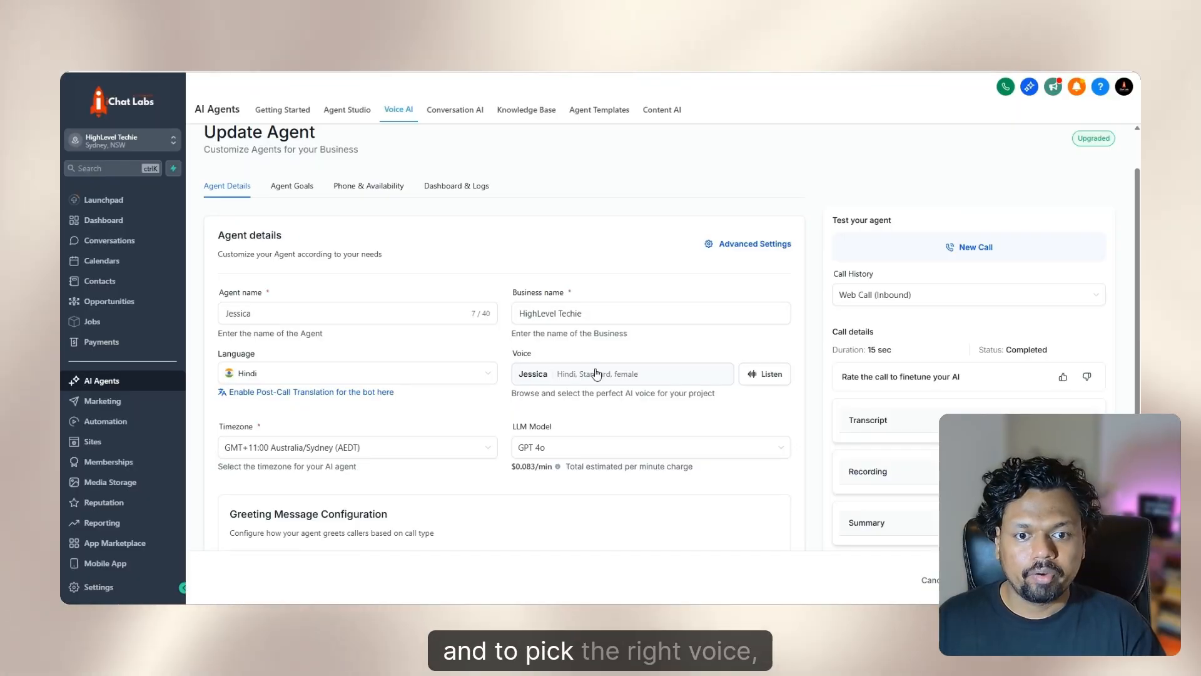
# Reopen the agent's voice selection and filter the library by English, the American accent and male gender.
pyautogui.click(592, 376)
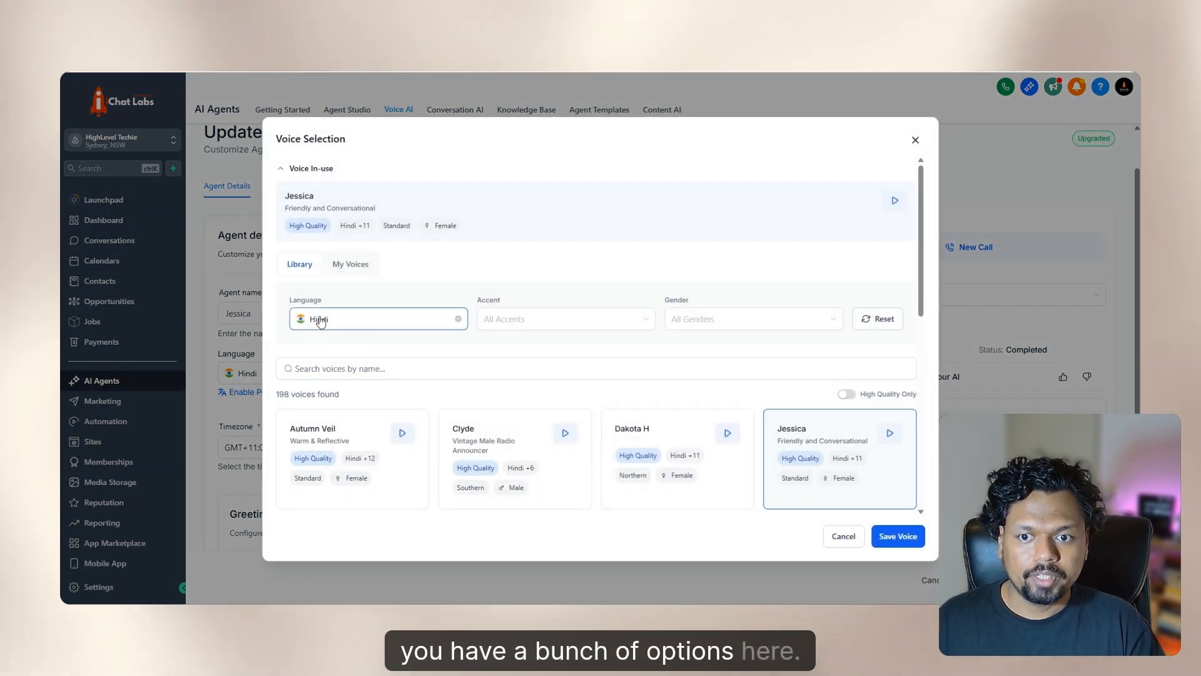
pyautogui.click(331, 320)
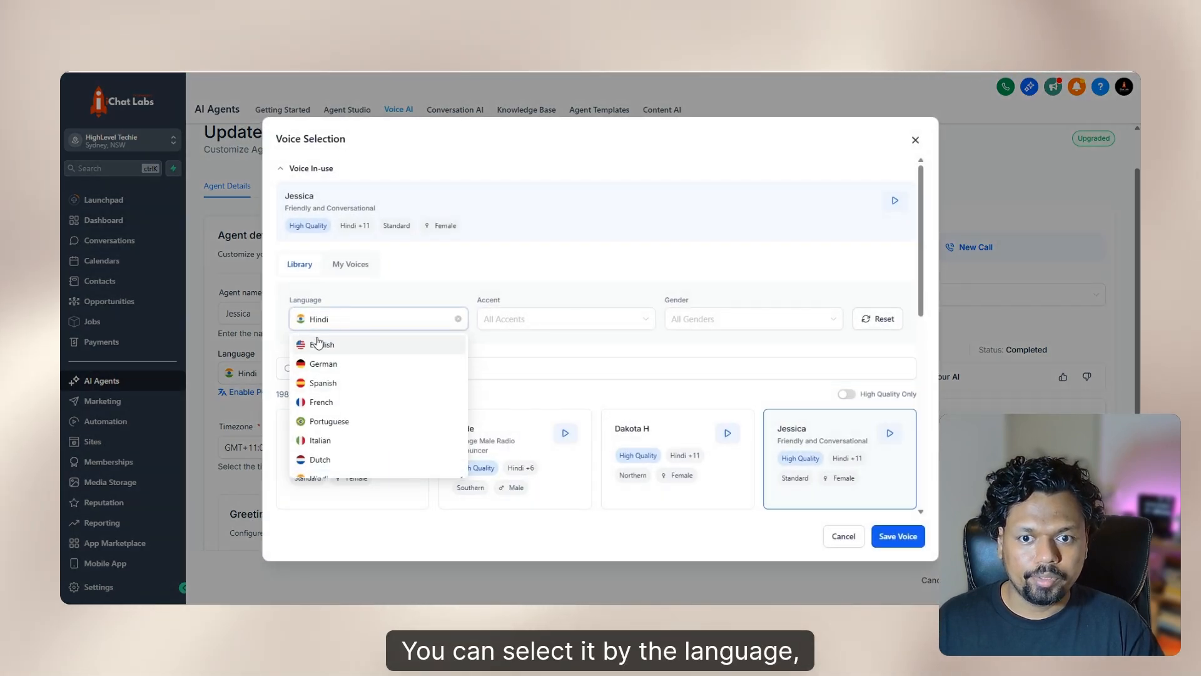
pyautogui.click(318, 344)
pyautogui.click(500, 319)
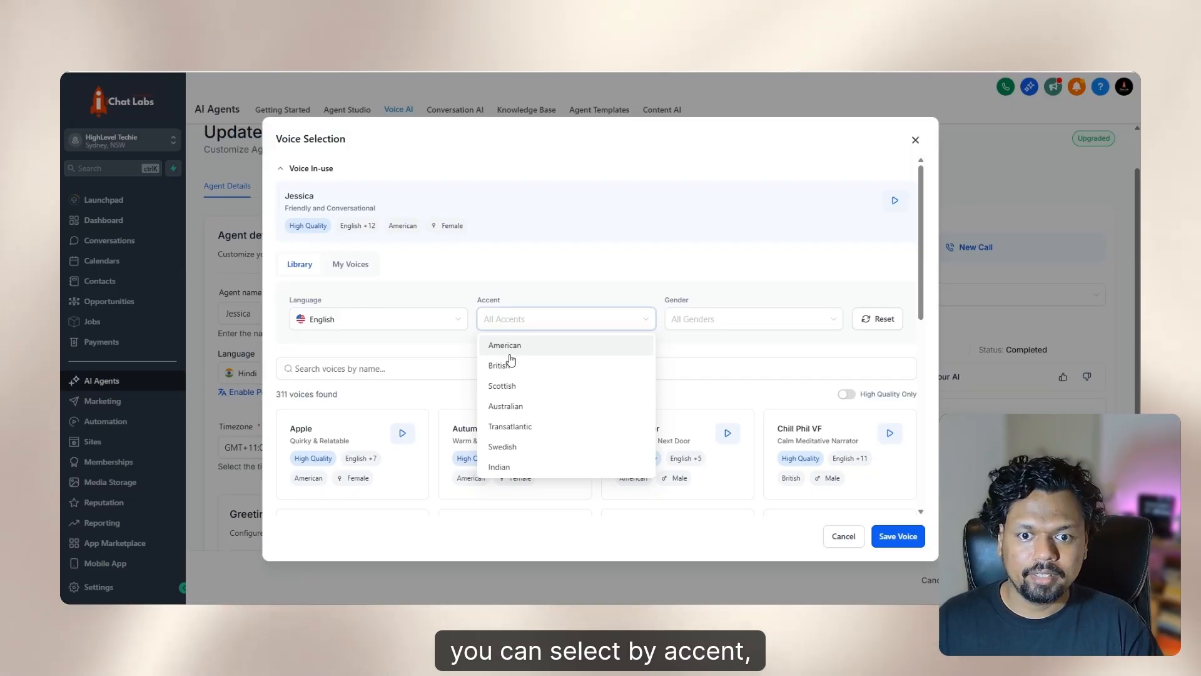
pyautogui.click(508, 346)
pyautogui.click(672, 319)
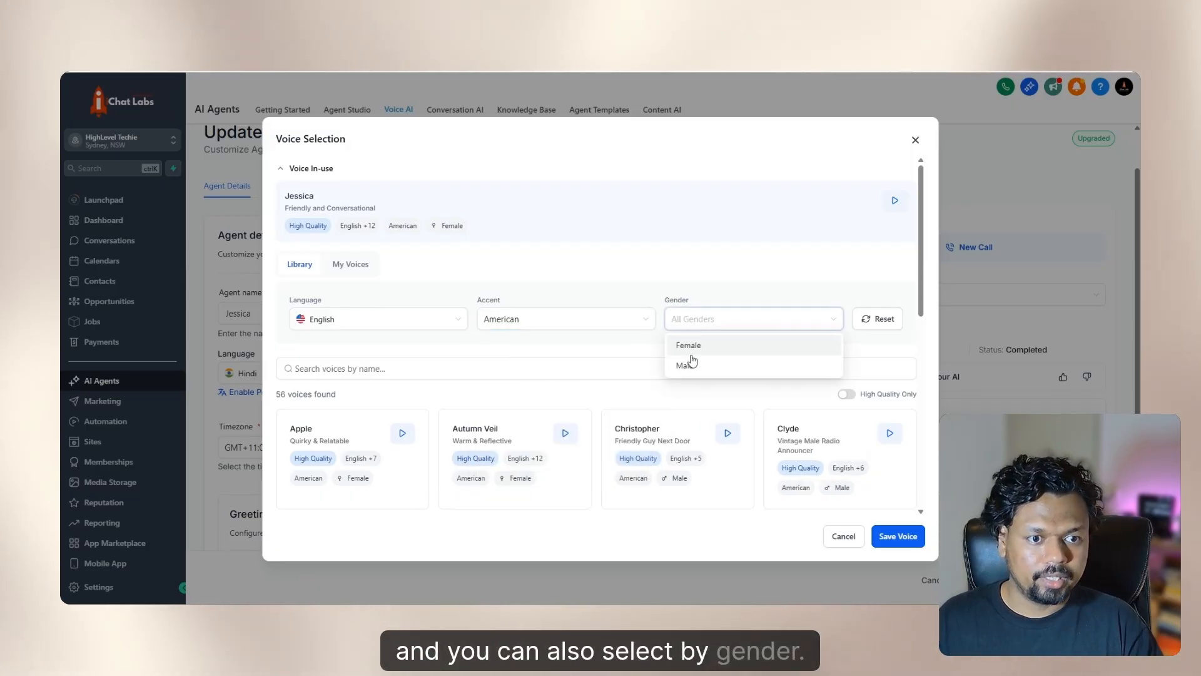
pyautogui.click(691, 364)
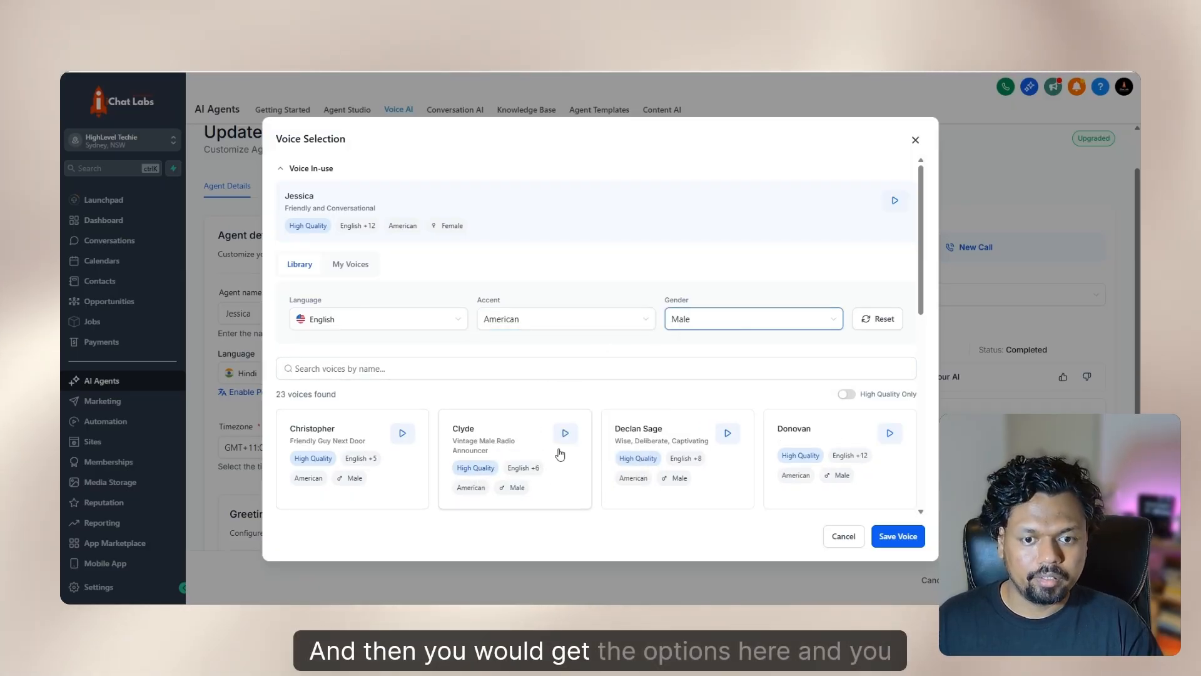
# Pick the Clyde voice among the high-quality voices, turn off the high-quality-only filter and browse the matching voices.
pyautogui.scroll(-2, 560, 453)
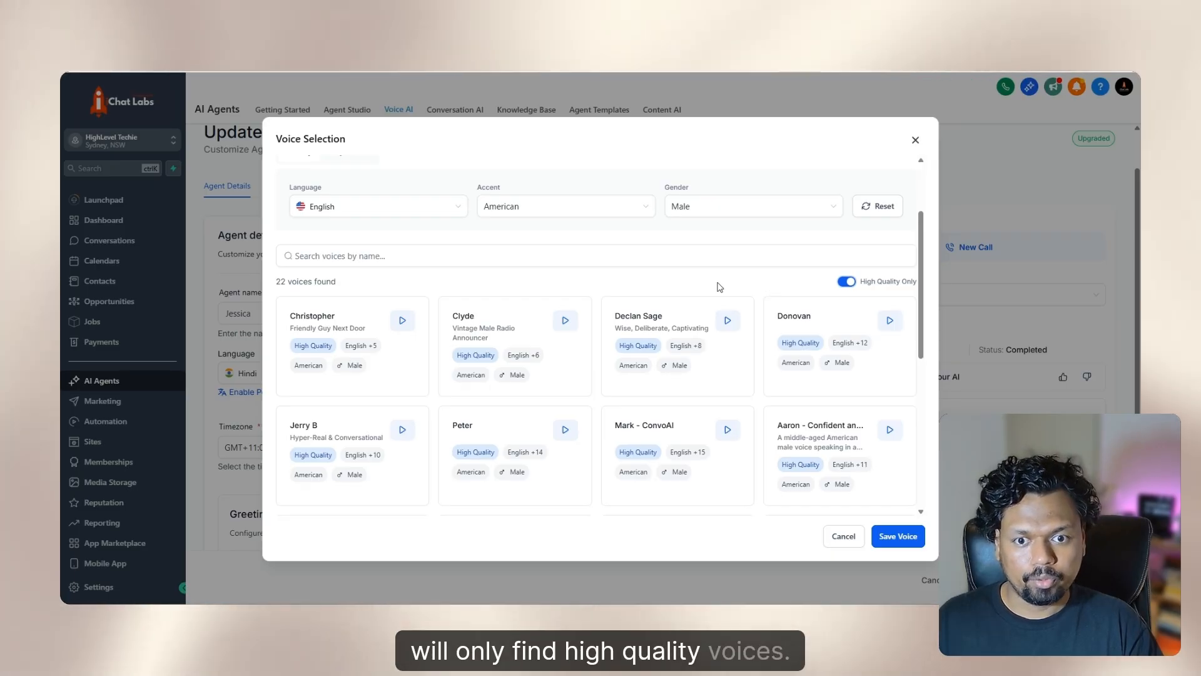
pyautogui.click(475, 357)
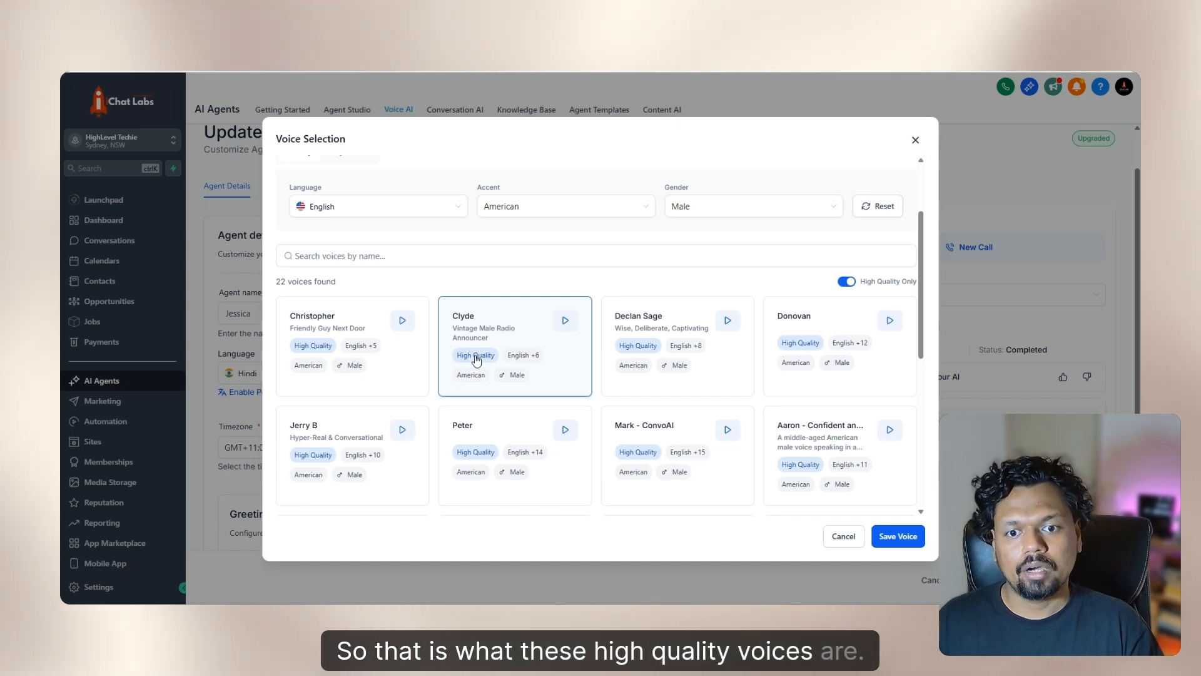
pyautogui.click(845, 281)
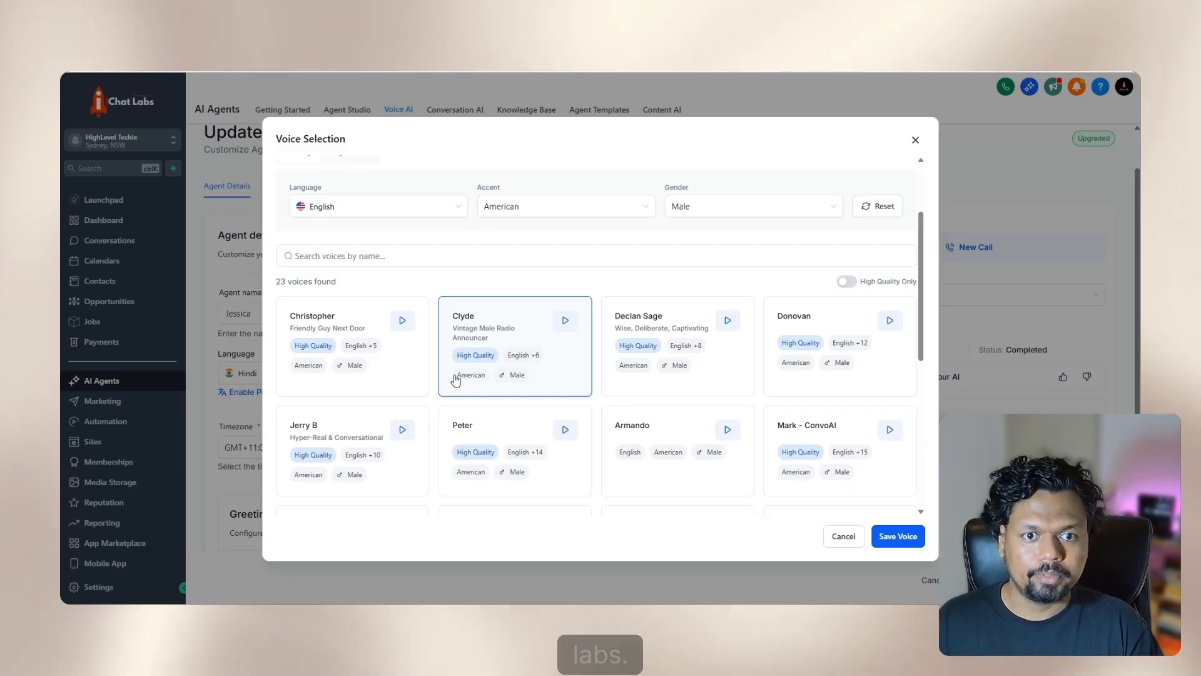
pyautogui.scroll(-2, 636, 406)
pyautogui.scroll(3, 636, 406)
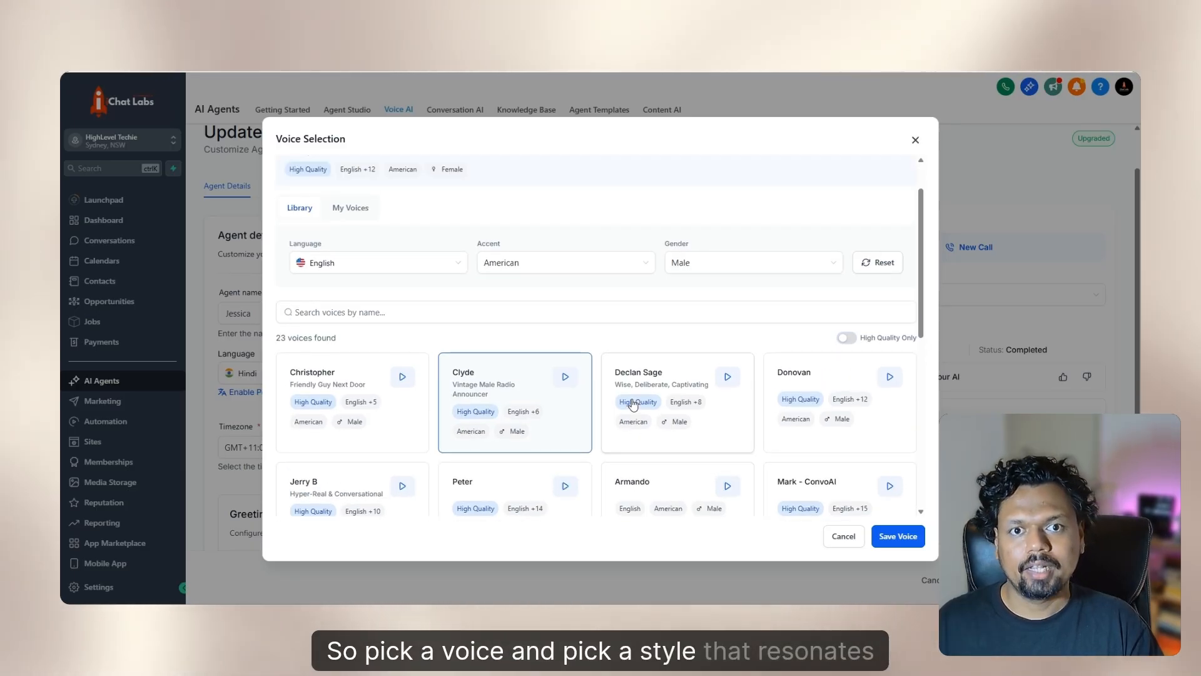
pyautogui.scroll(-3, 634, 405)
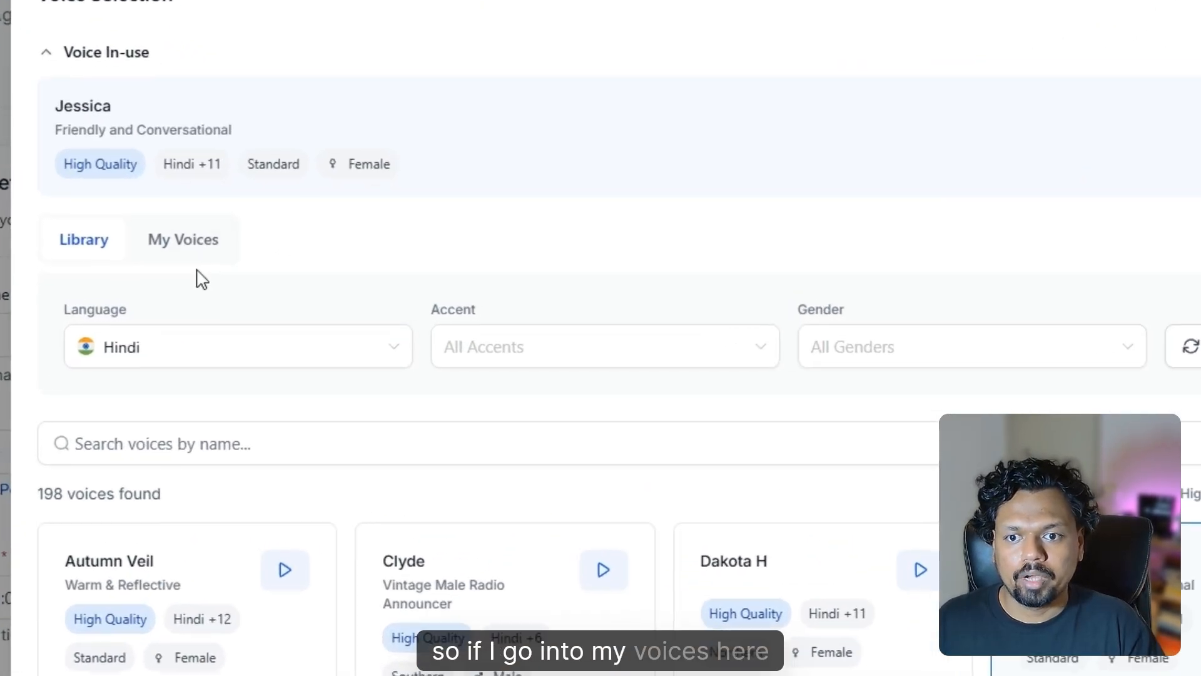
# Start adding a custom voice under the agent's own voices and read the import limit and instructions.
pyautogui.click(354, 261)
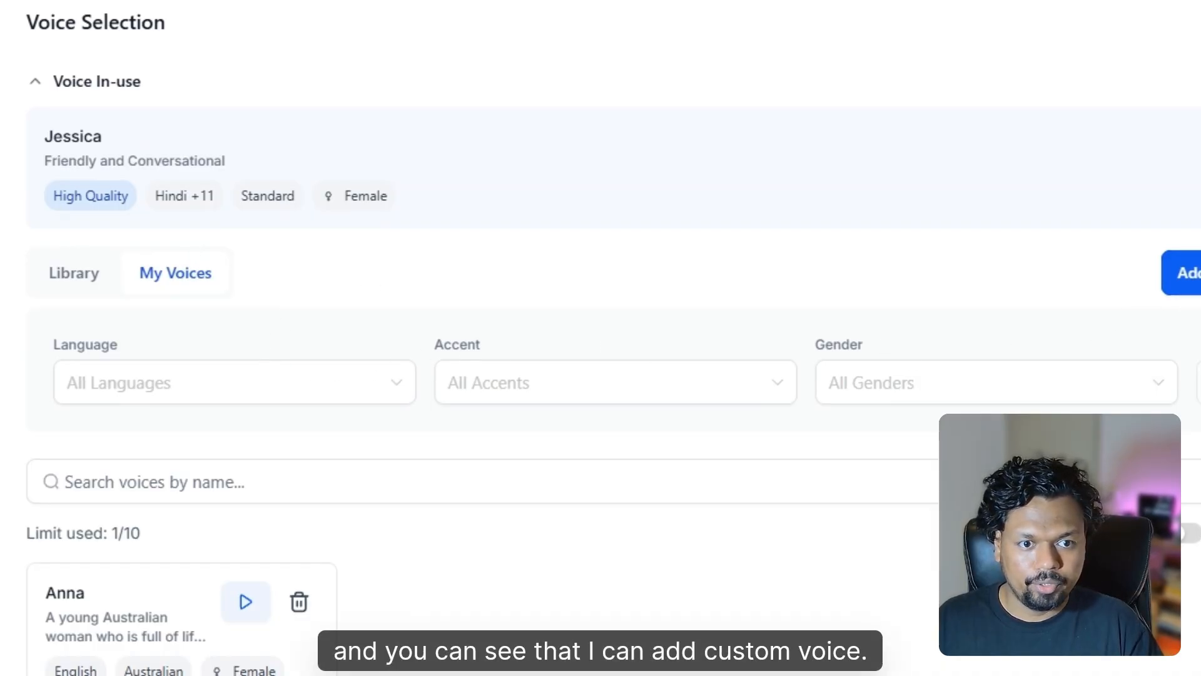
pyautogui.click(1190, 273)
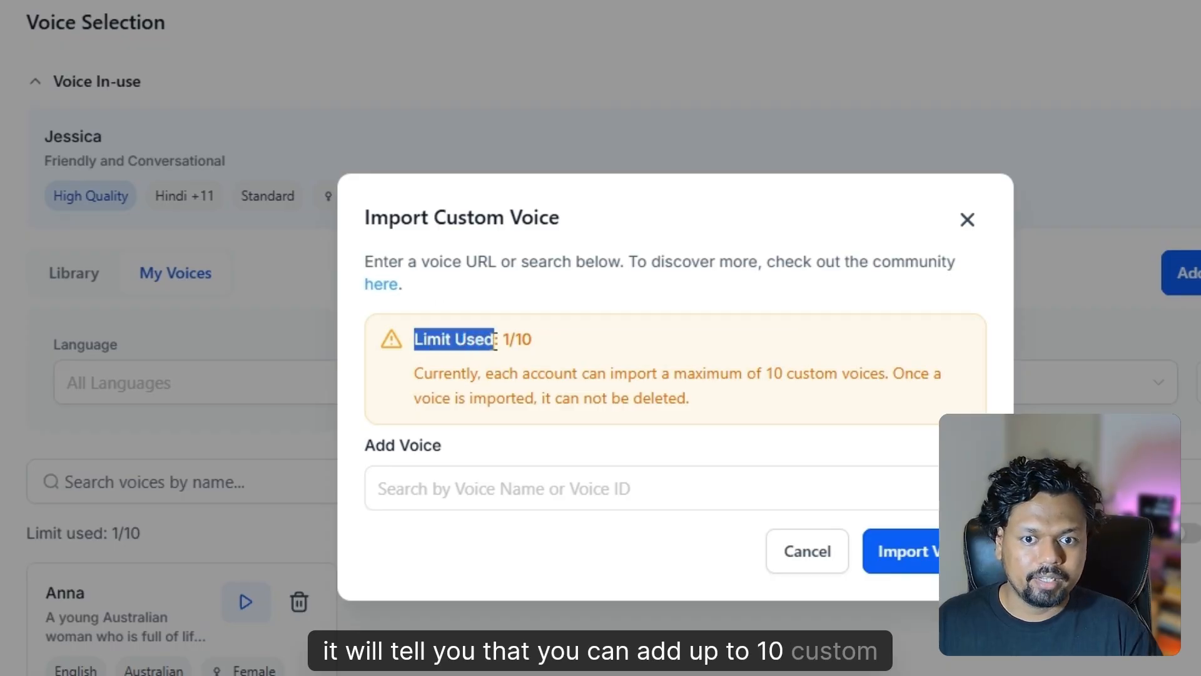
pyautogui.moveTo(495, 341); pyautogui.dragTo(549, 335)
pyautogui.click(553, 343)
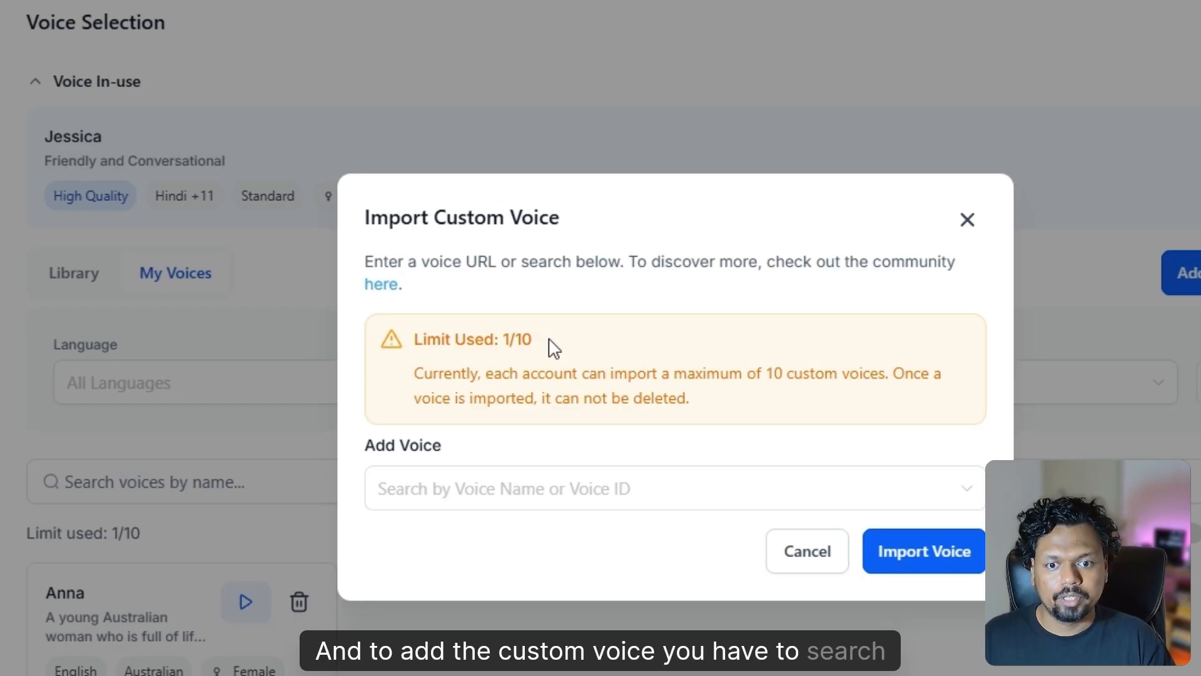
pyautogui.click(528, 491)
pyautogui.click(553, 454)
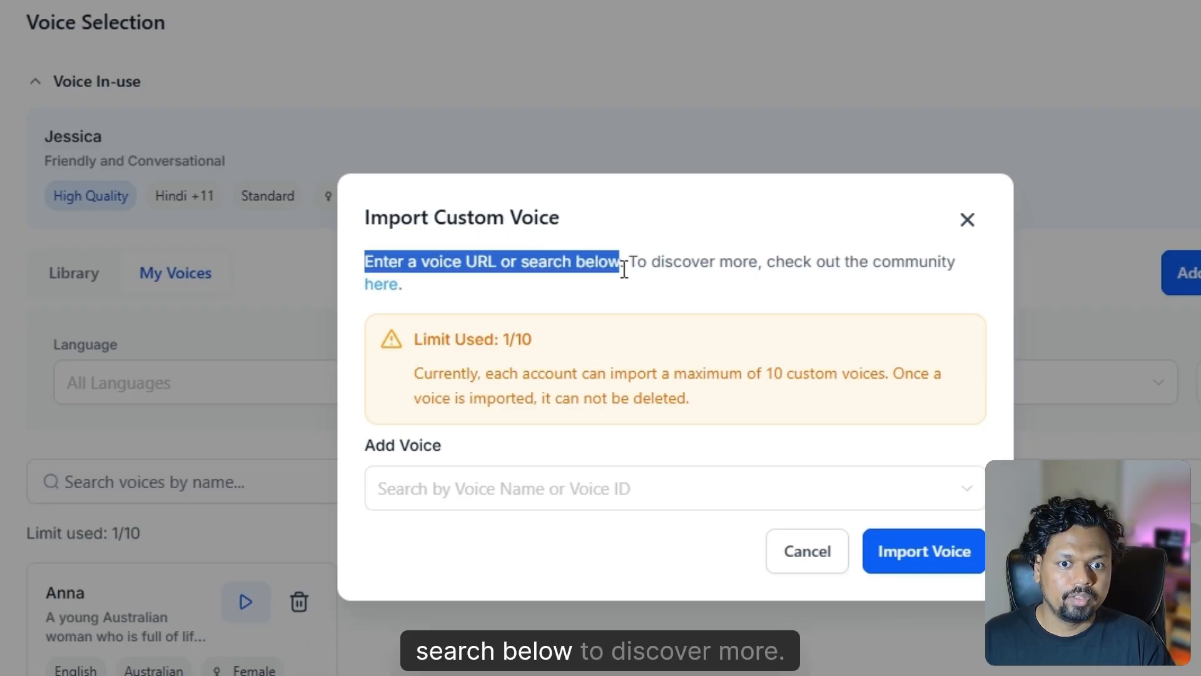
pyautogui.moveTo(697, 268); pyautogui.dragTo(807, 262)
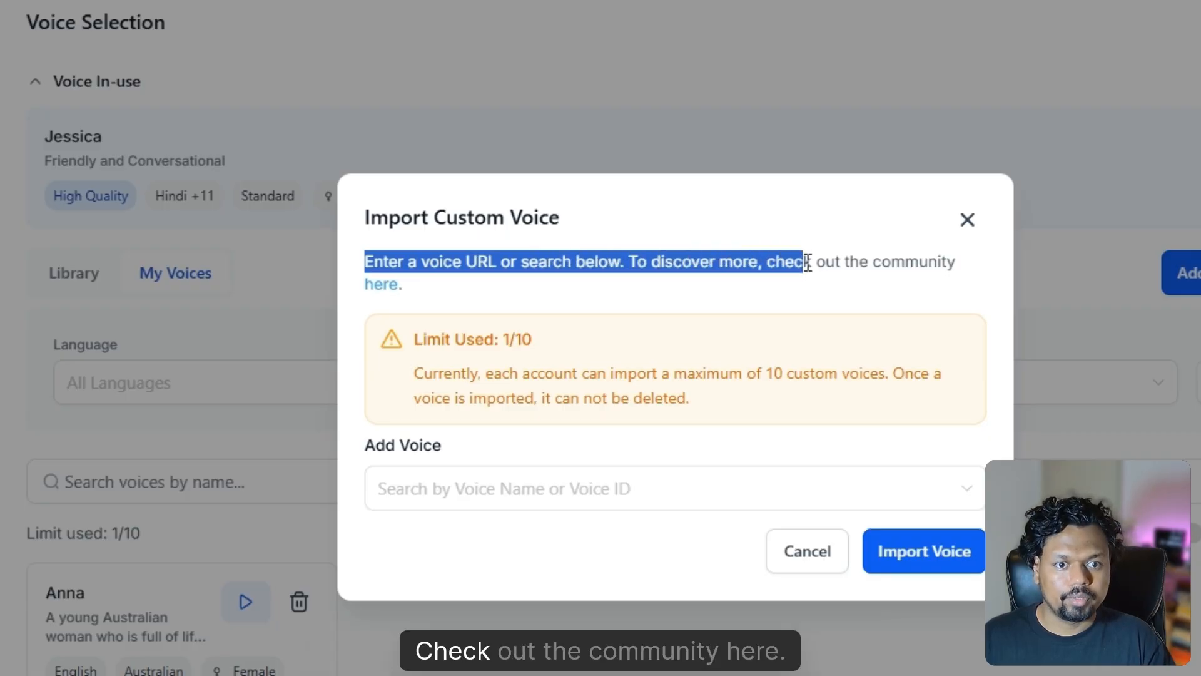
# Open the linked ElevenLabs community voice library and copy the voice ID of Theo Silk.
pyautogui.click(395, 287)
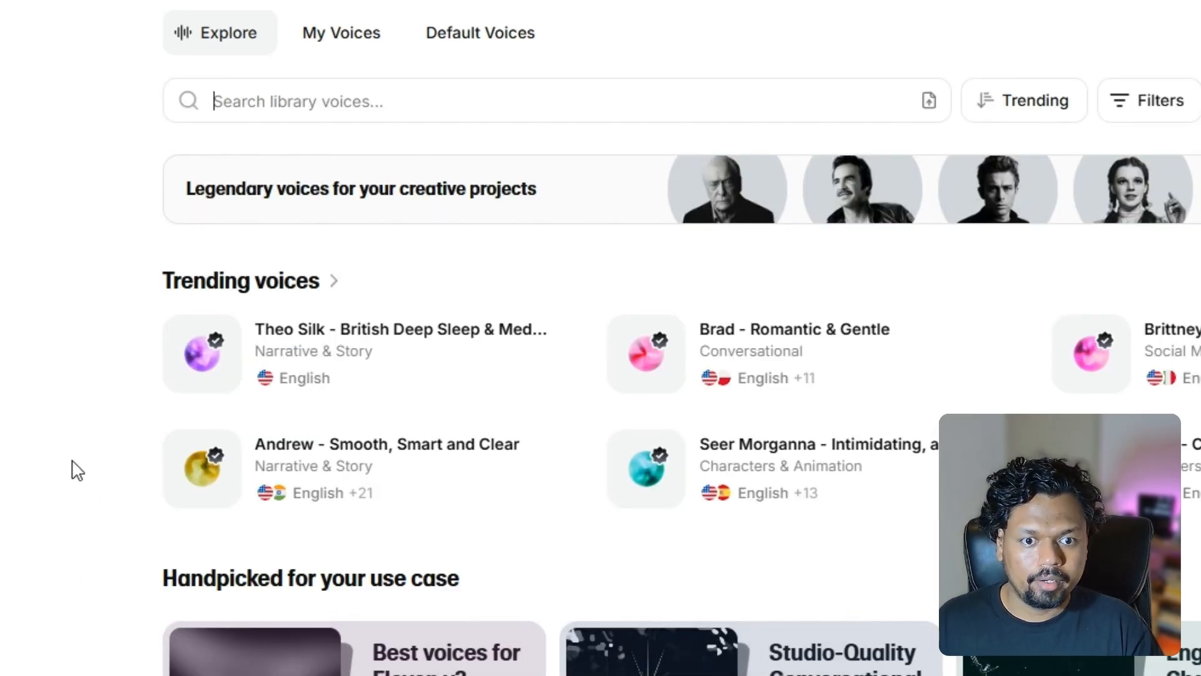
pyautogui.scroll(-1, 67, 461)
pyautogui.scroll(1, 67, 462)
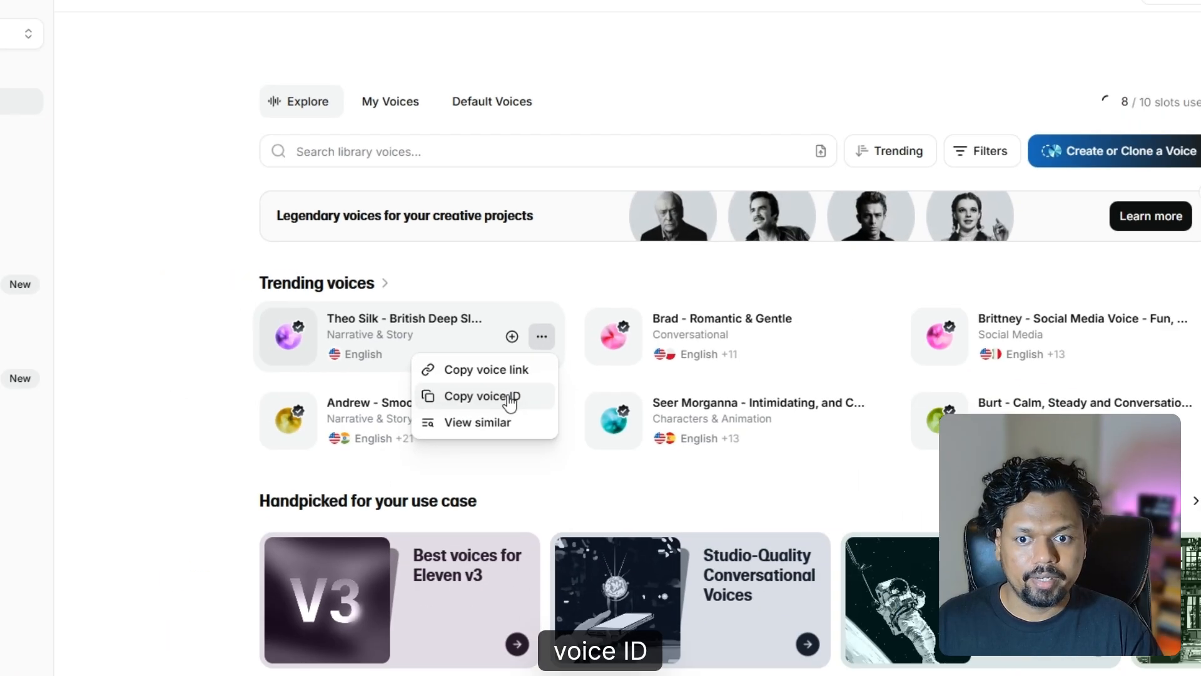
pyautogui.click(506, 438)
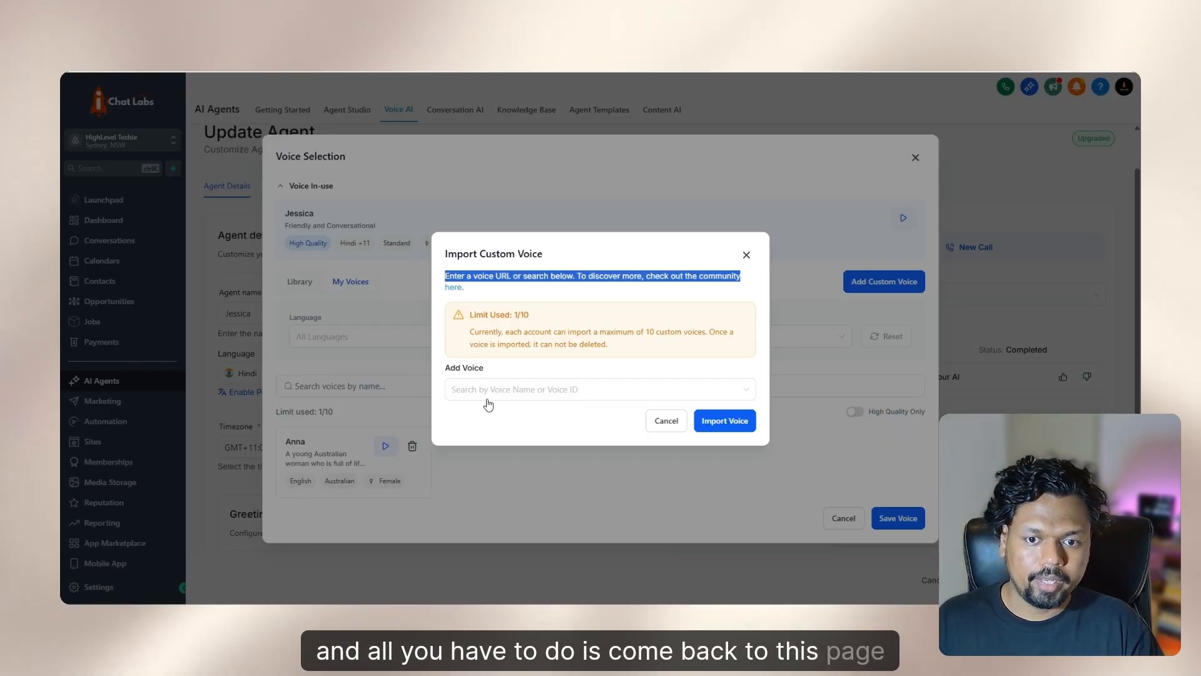
# Switch back to the custom voice import, find Theo Silk by the copied voice ID, preview it and import it.
pyautogui.click(486, 391)
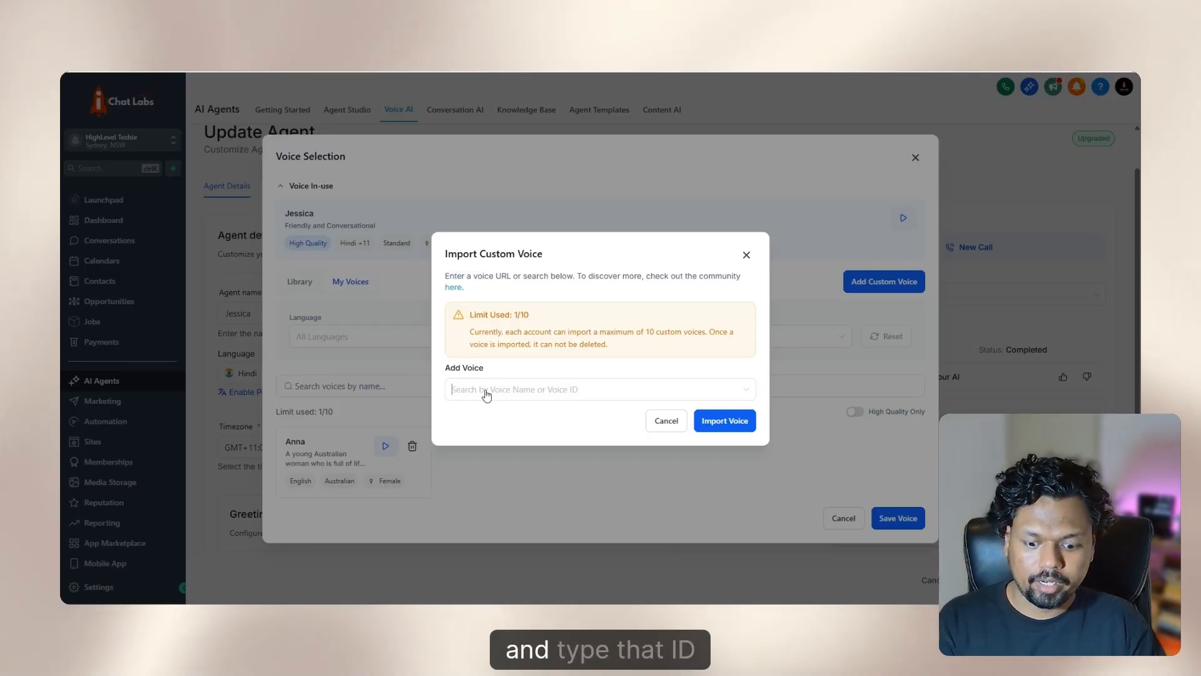
pyautogui.hotkey('ctrl', 'v')
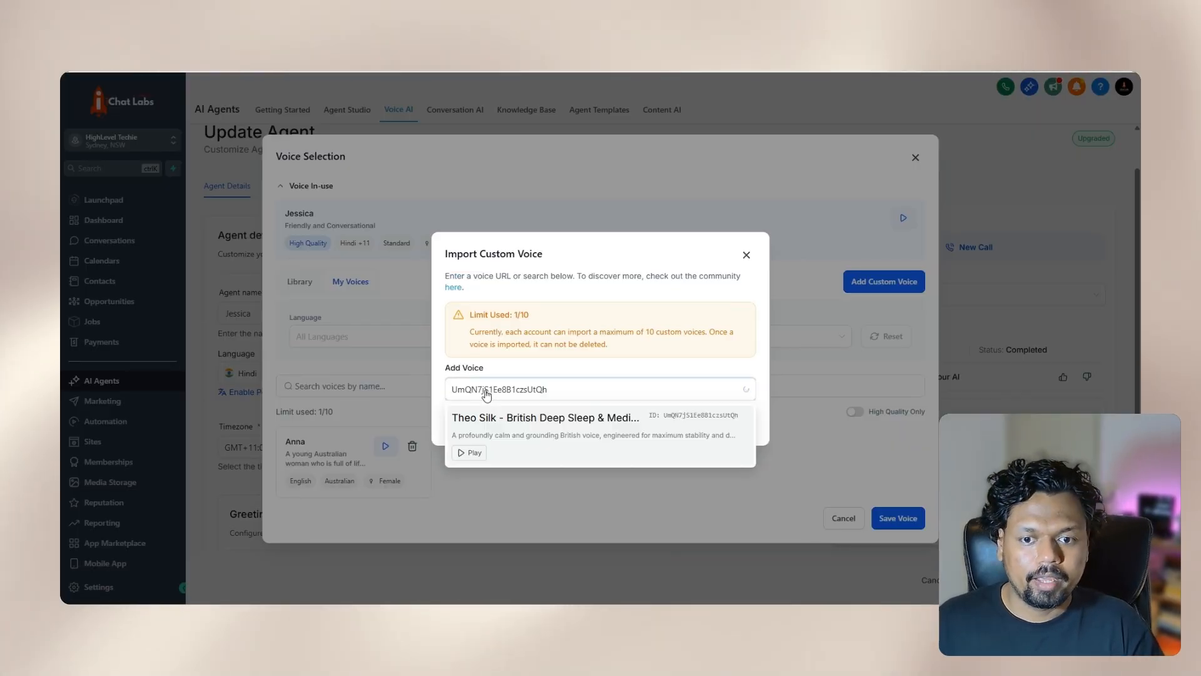
pyautogui.click(471, 452)
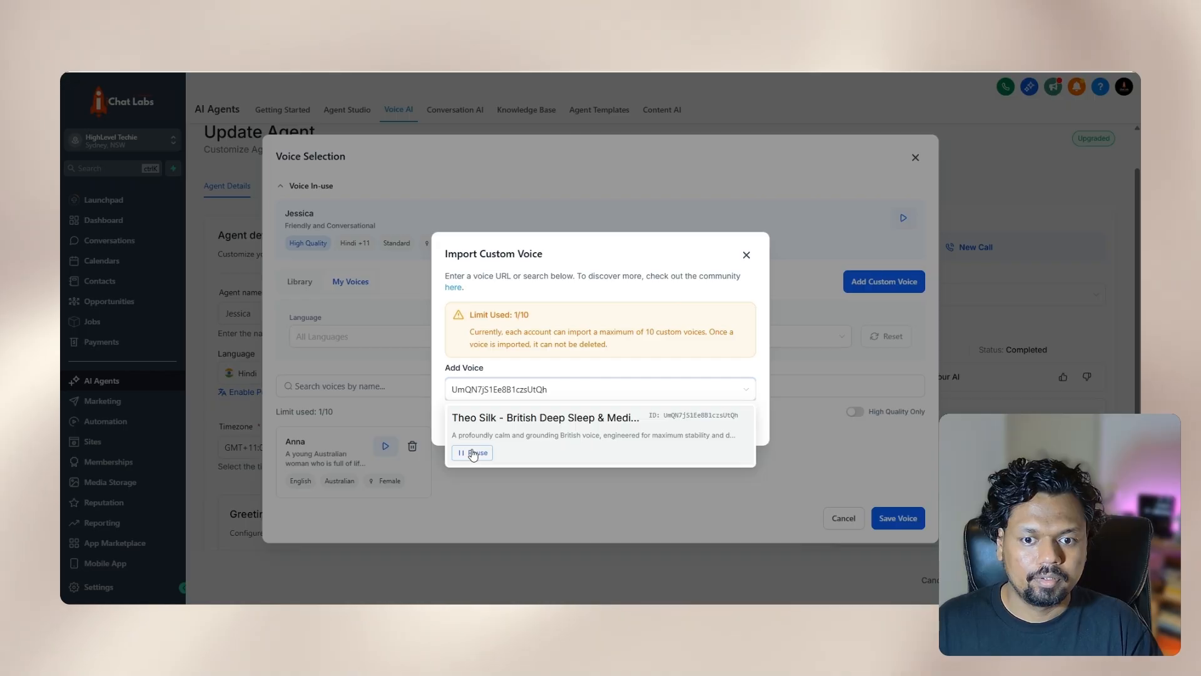
pyautogui.click(549, 420)
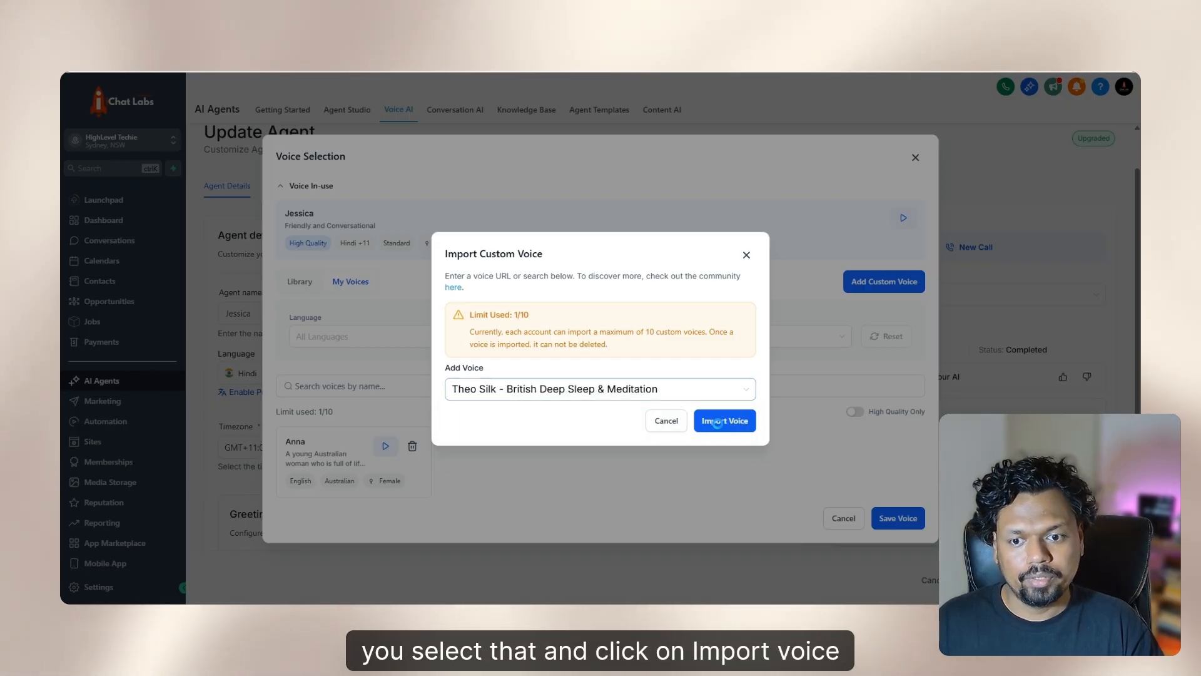
pyautogui.click(719, 428)
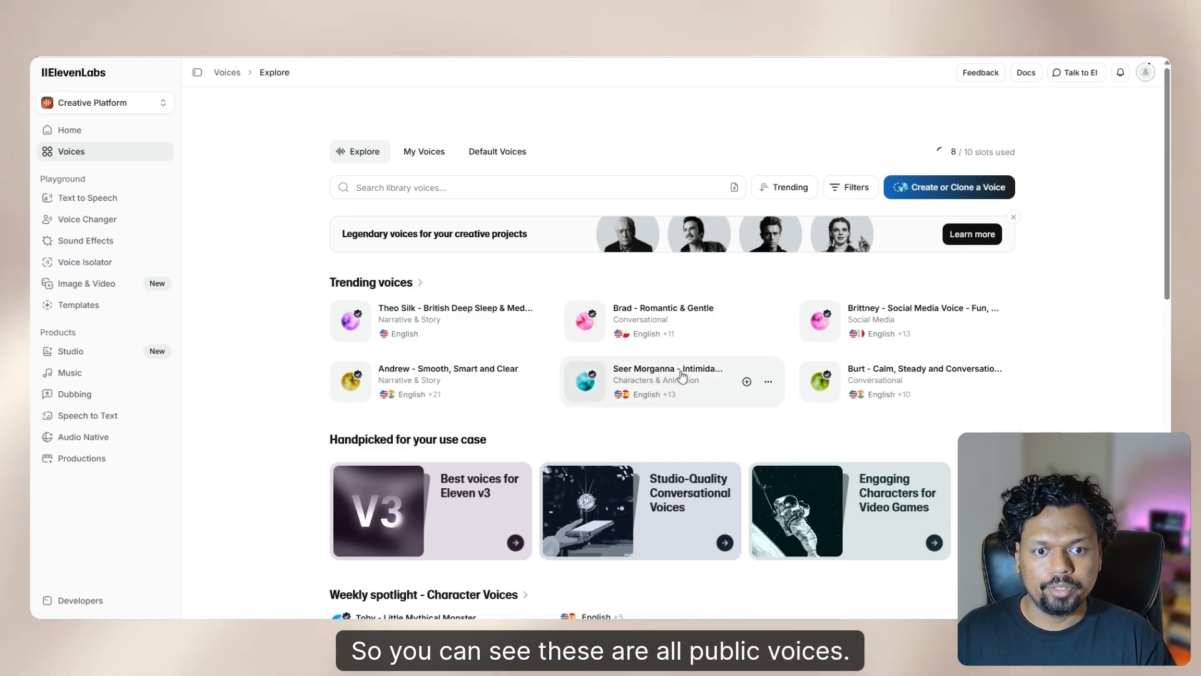
# Switch to the ElevenLabs voice library and view the available options for the public Theo Silk voice.
pyautogui.moveTo(745, 398)
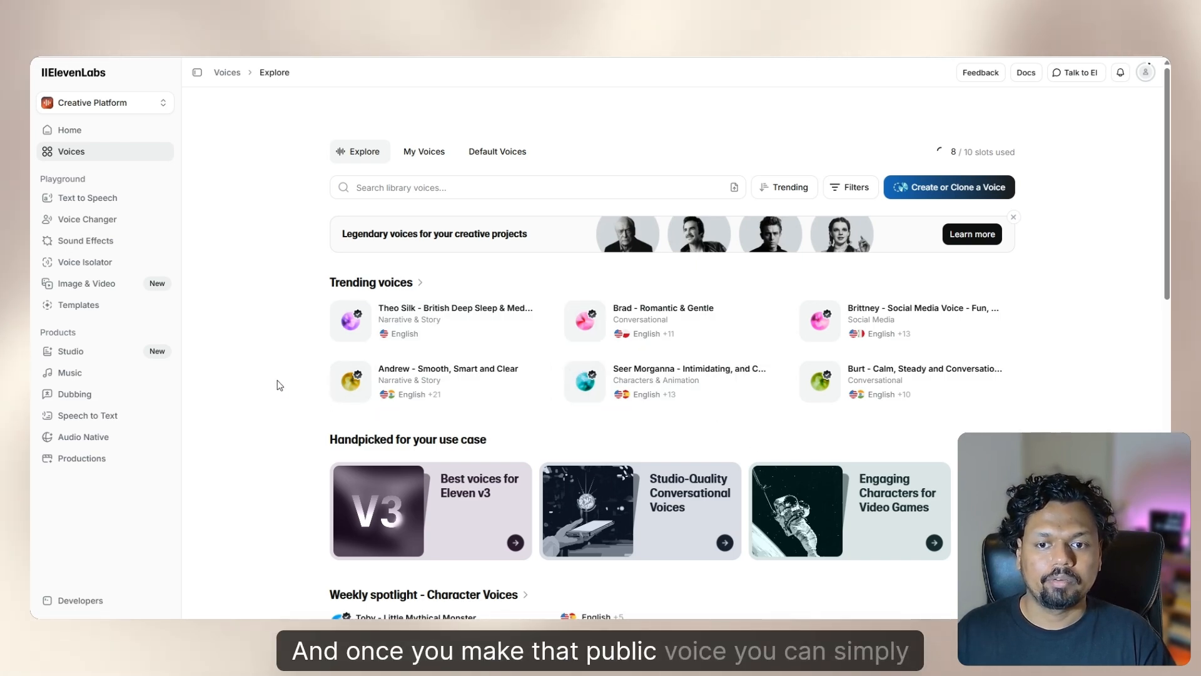
pyautogui.moveTo(442, 334)
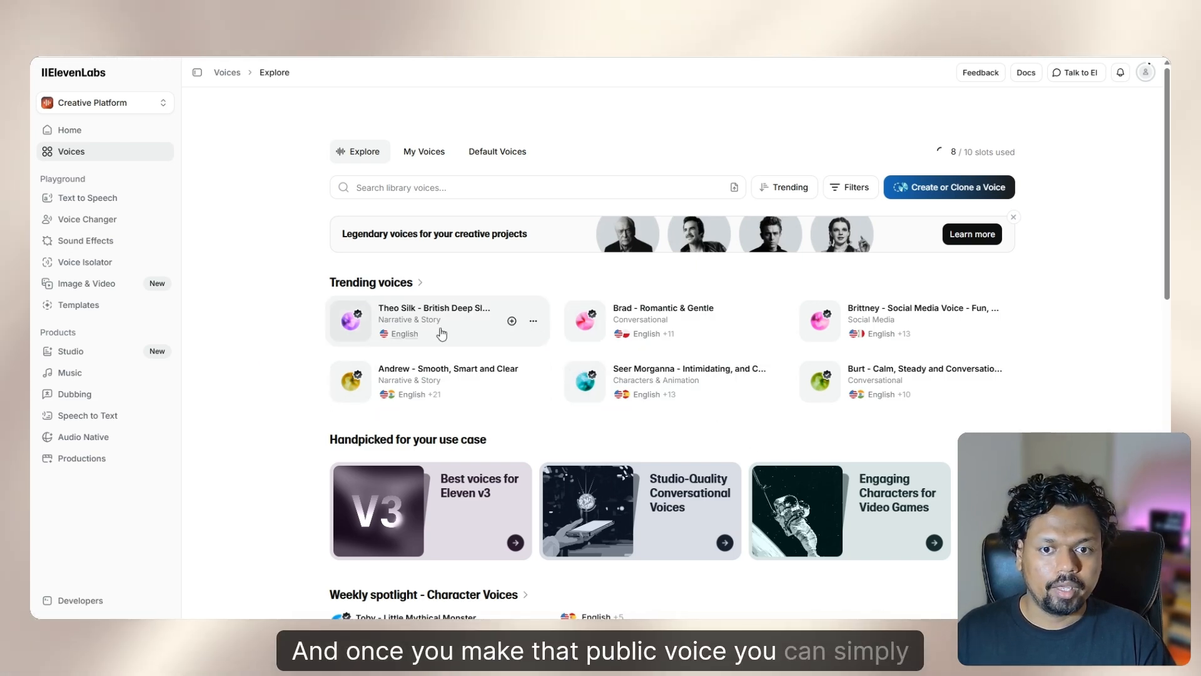
pyautogui.click(533, 324)
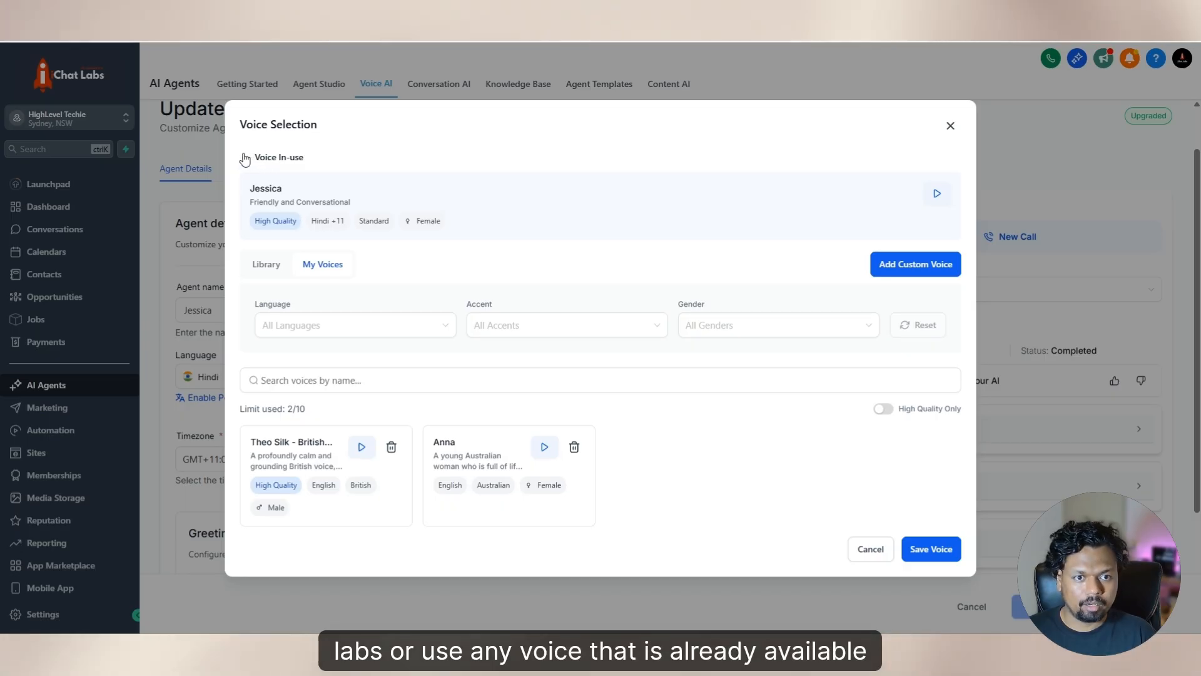
# Close and reopen the agent's voice selection, and choose the imported Theo Silk voice from the custom voices.
pyautogui.click(949, 130)
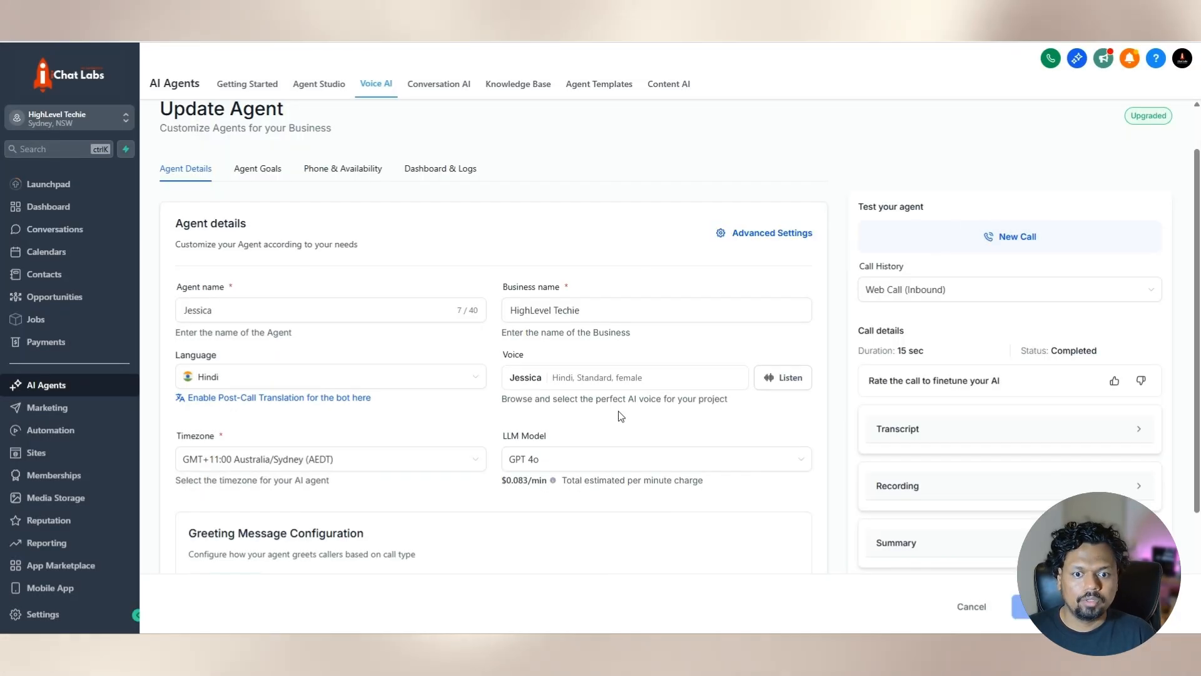
pyautogui.click(542, 382)
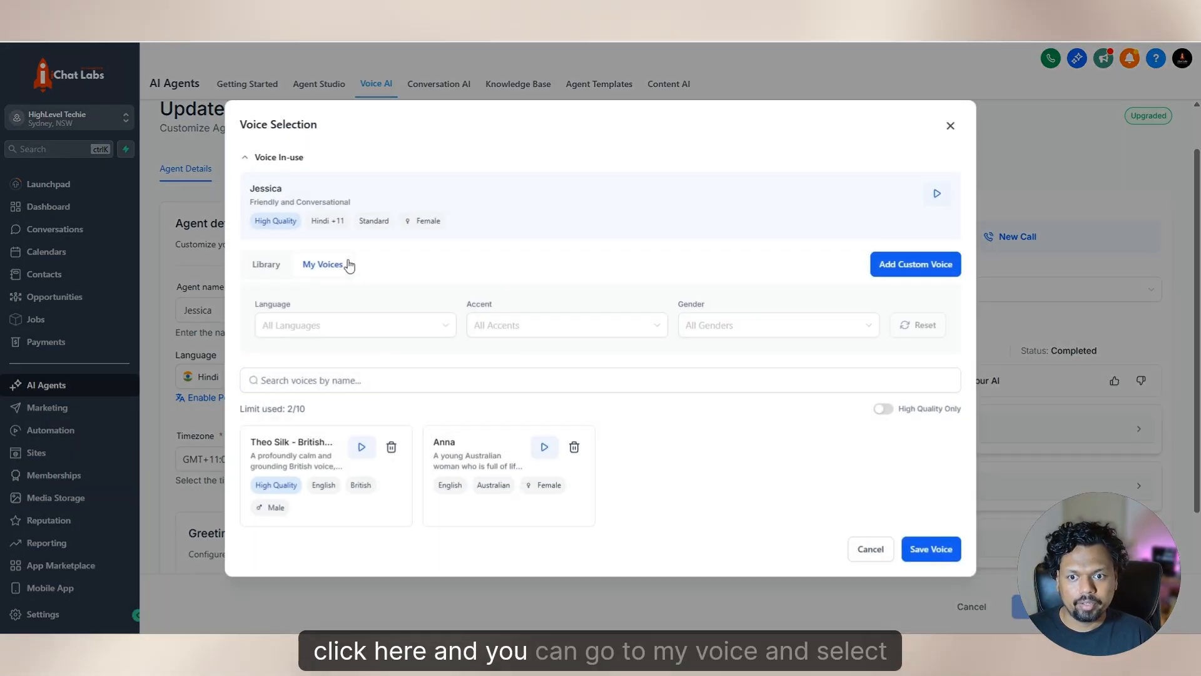
pyautogui.click(305, 463)
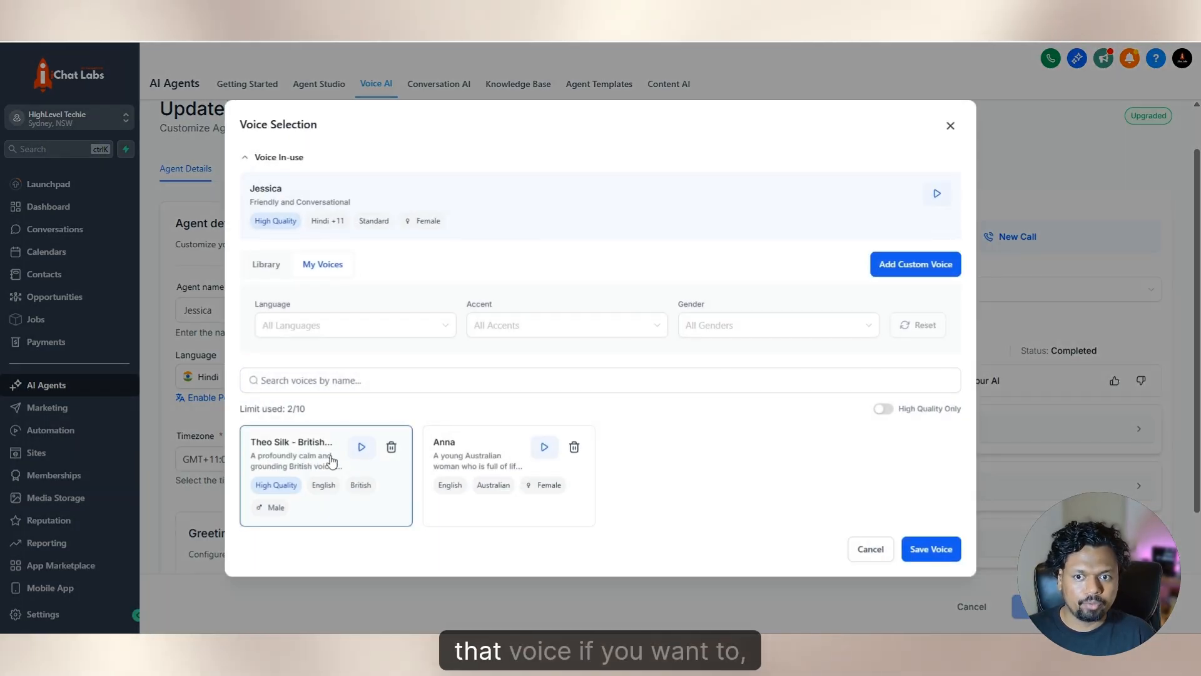
# Browse the library's Hindi voices and cancel the voice selection.
pyautogui.click(267, 264)
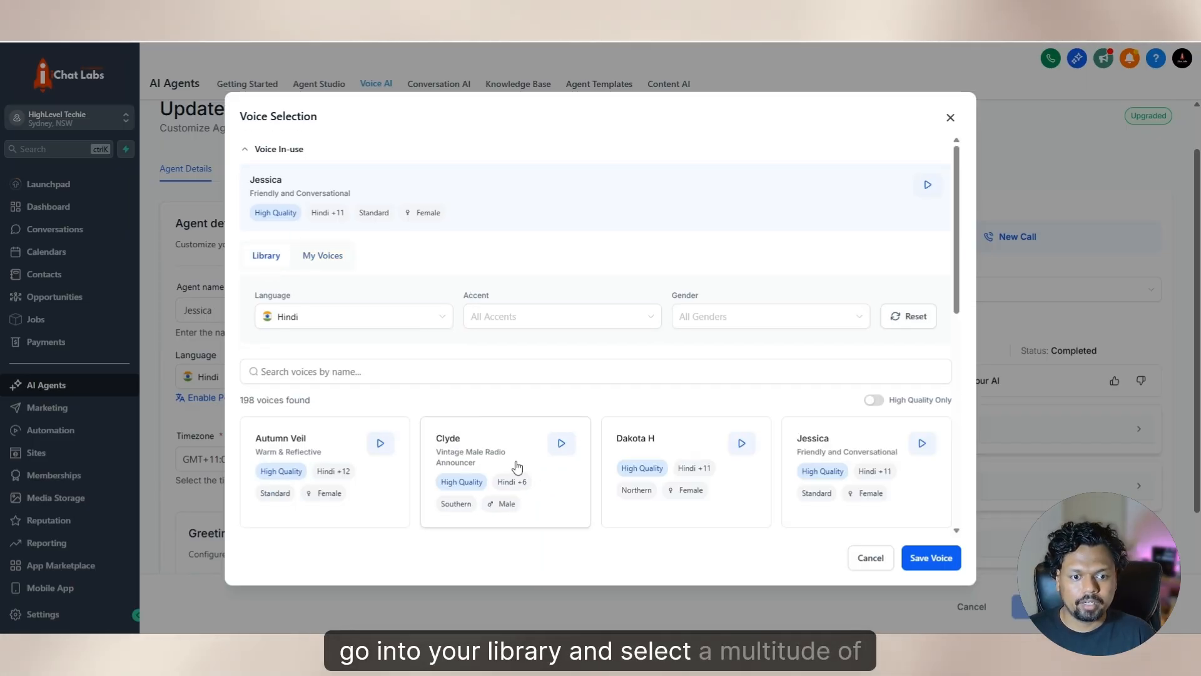
pyautogui.scroll(-8, 517, 467)
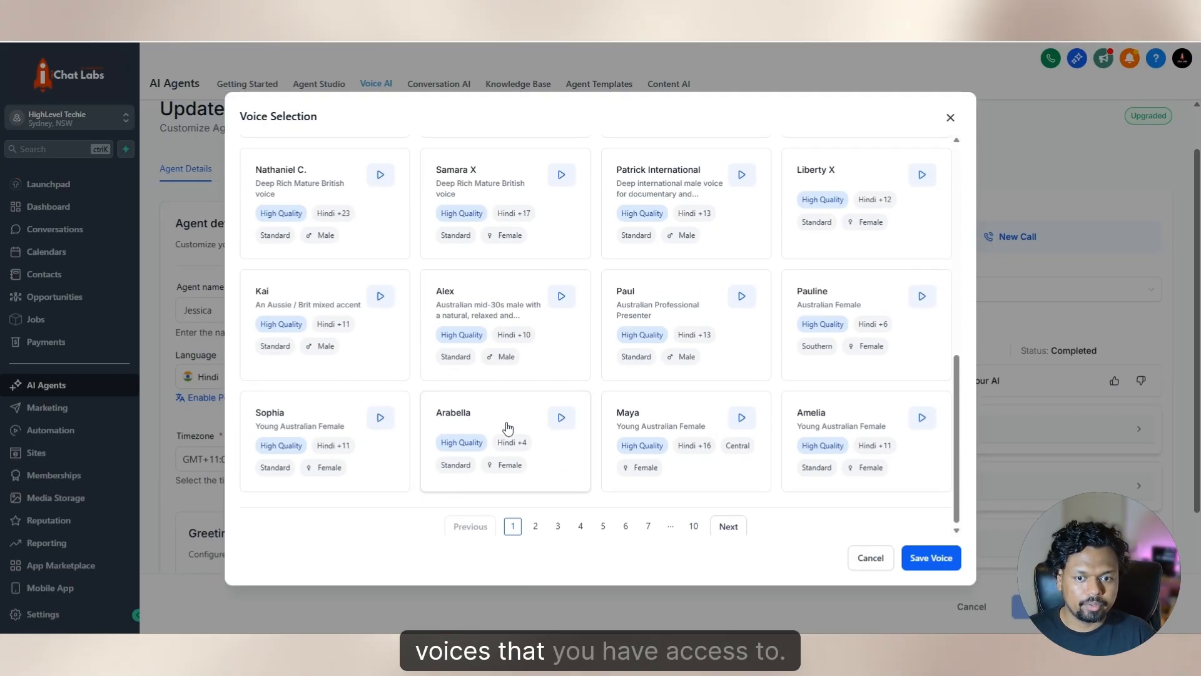
pyautogui.click(871, 558)
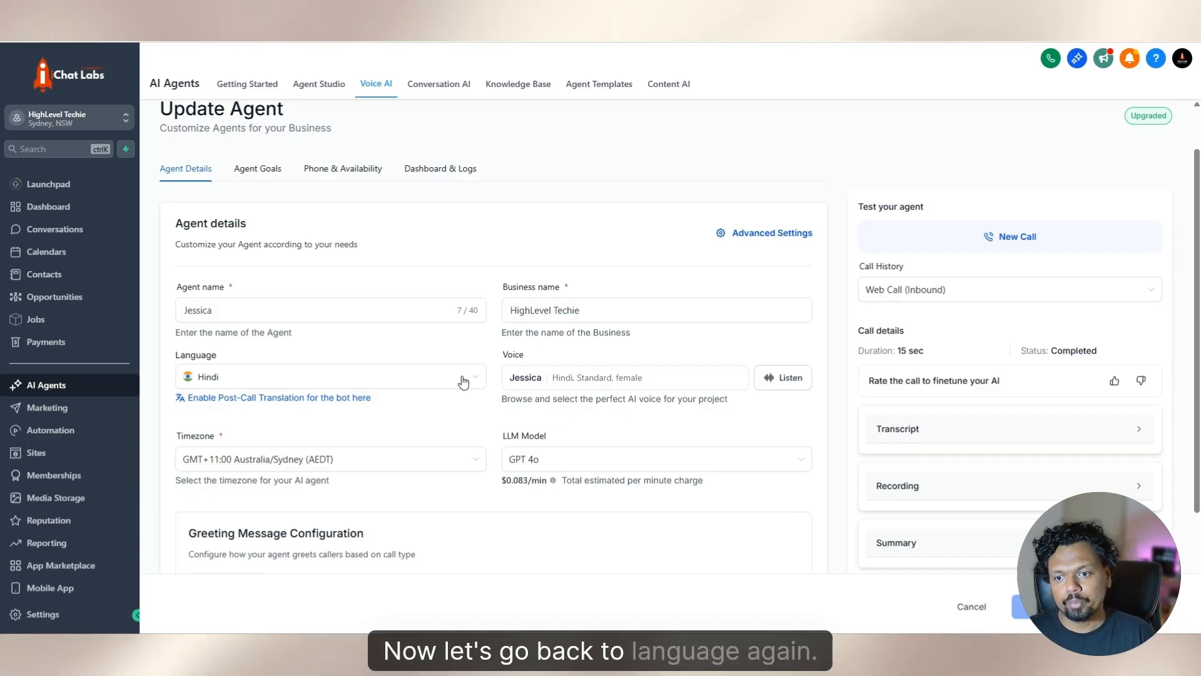
# Review the available agent languages, set the agent's language to Multilingual and dismiss the language-switching notice.
pyautogui.click(272, 378)
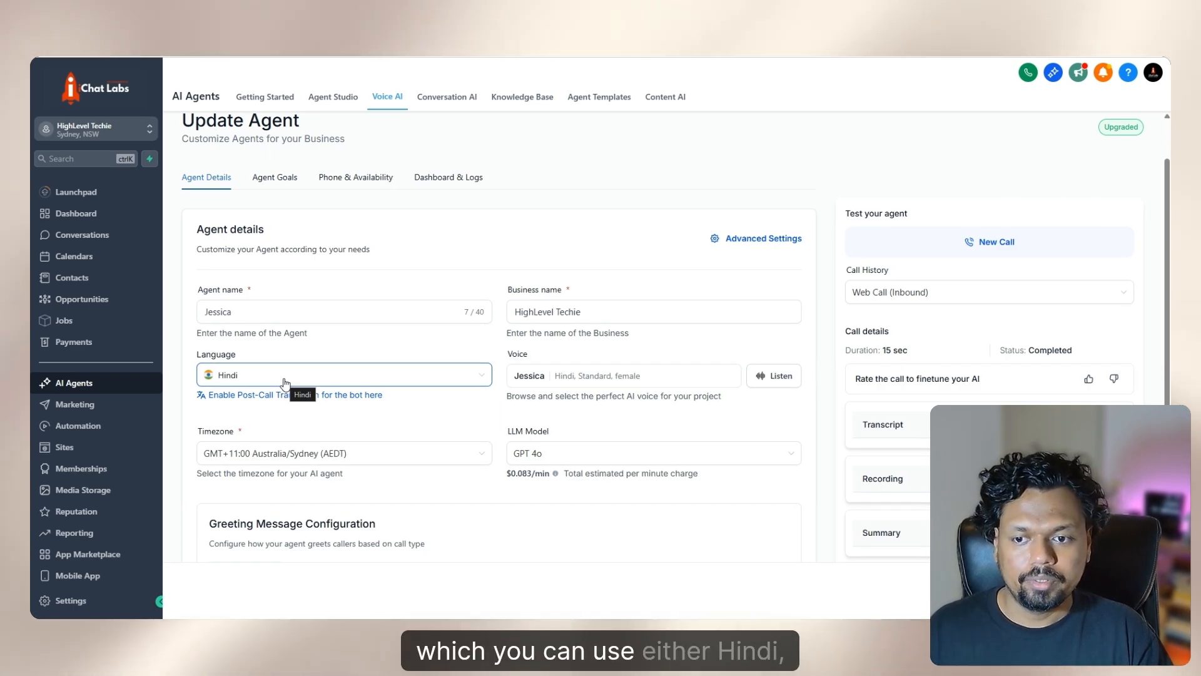
pyautogui.click(276, 377)
pyautogui.scroll(5, 263, 429)
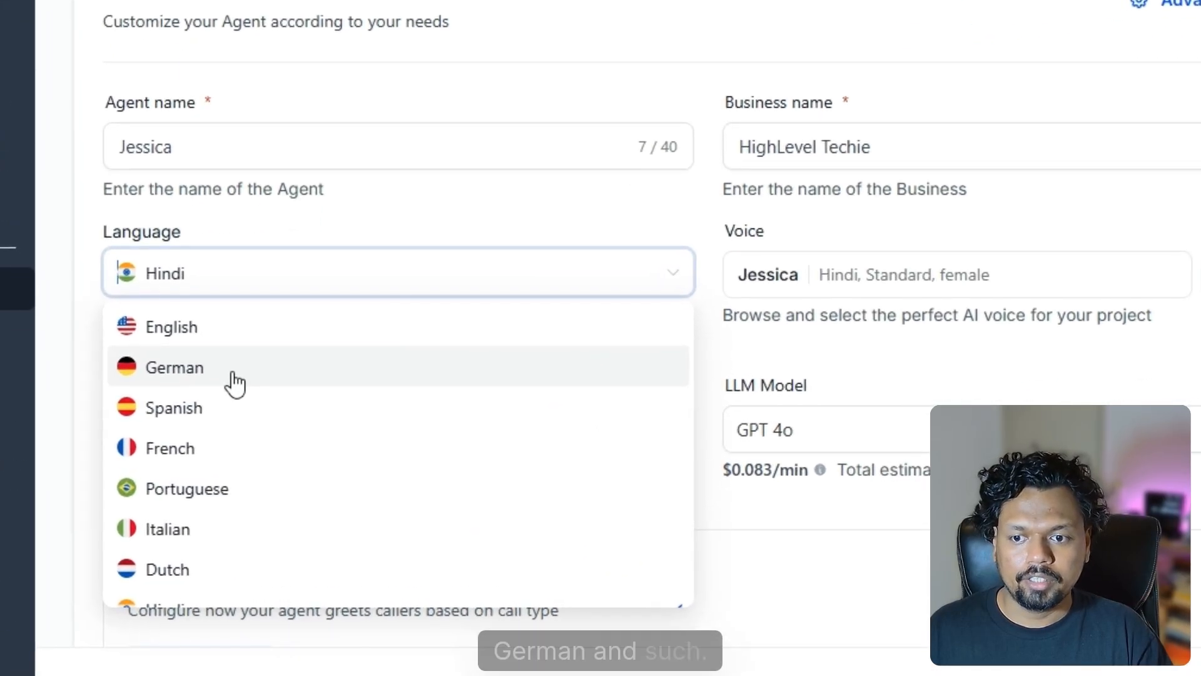
pyautogui.scroll(-10, 235, 383)
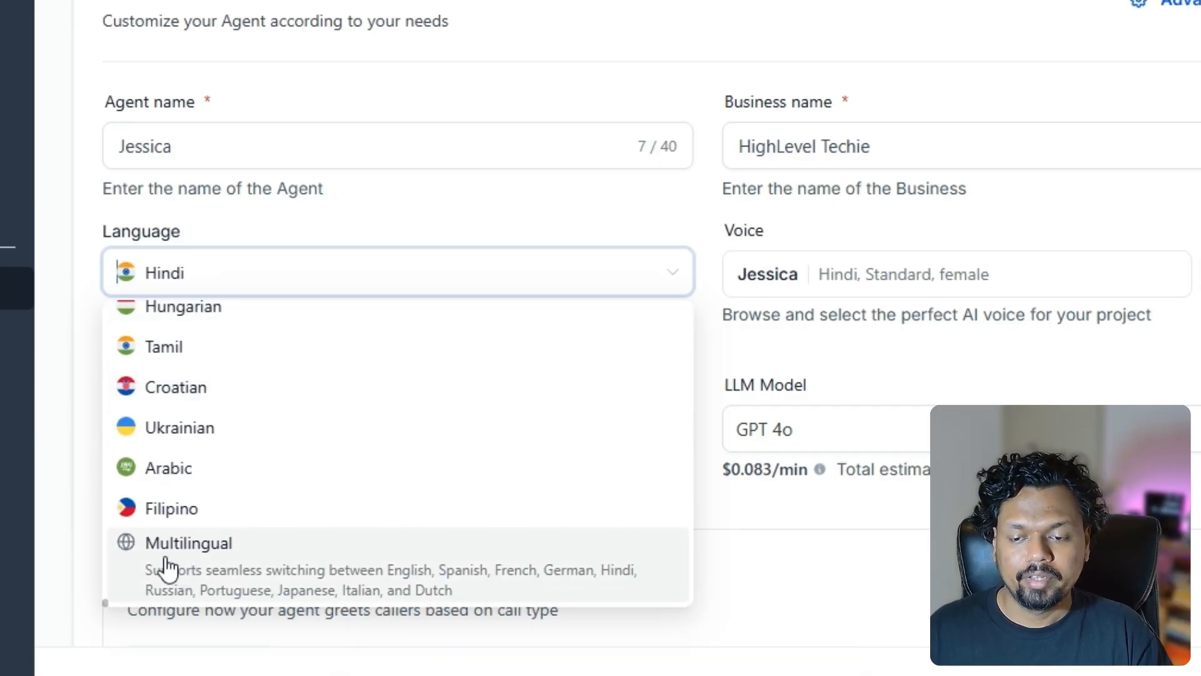
pyautogui.click(238, 569)
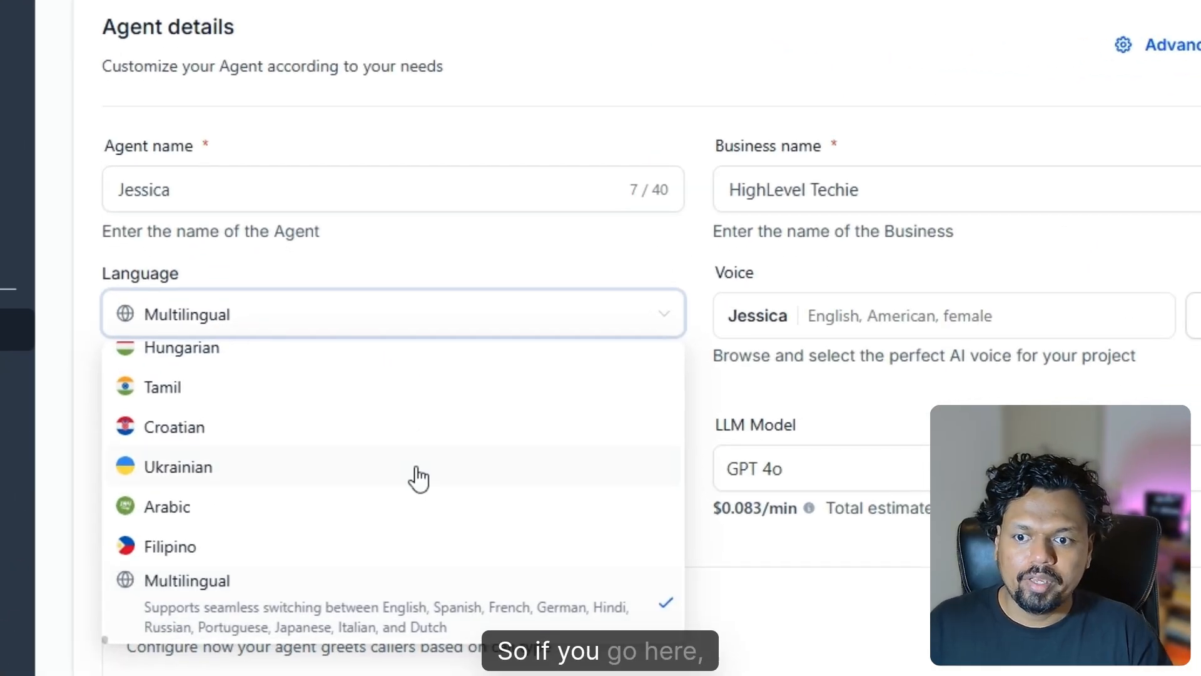
pyautogui.scroll(10, 347, 443)
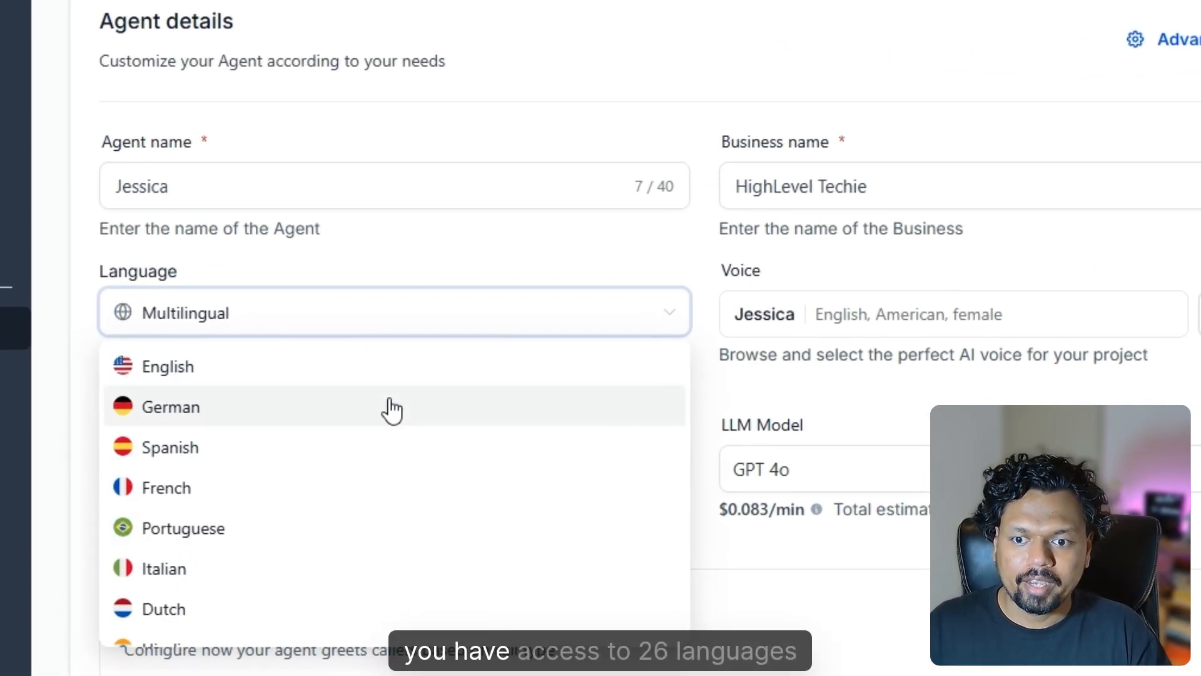
pyautogui.scroll(-10, 381, 367)
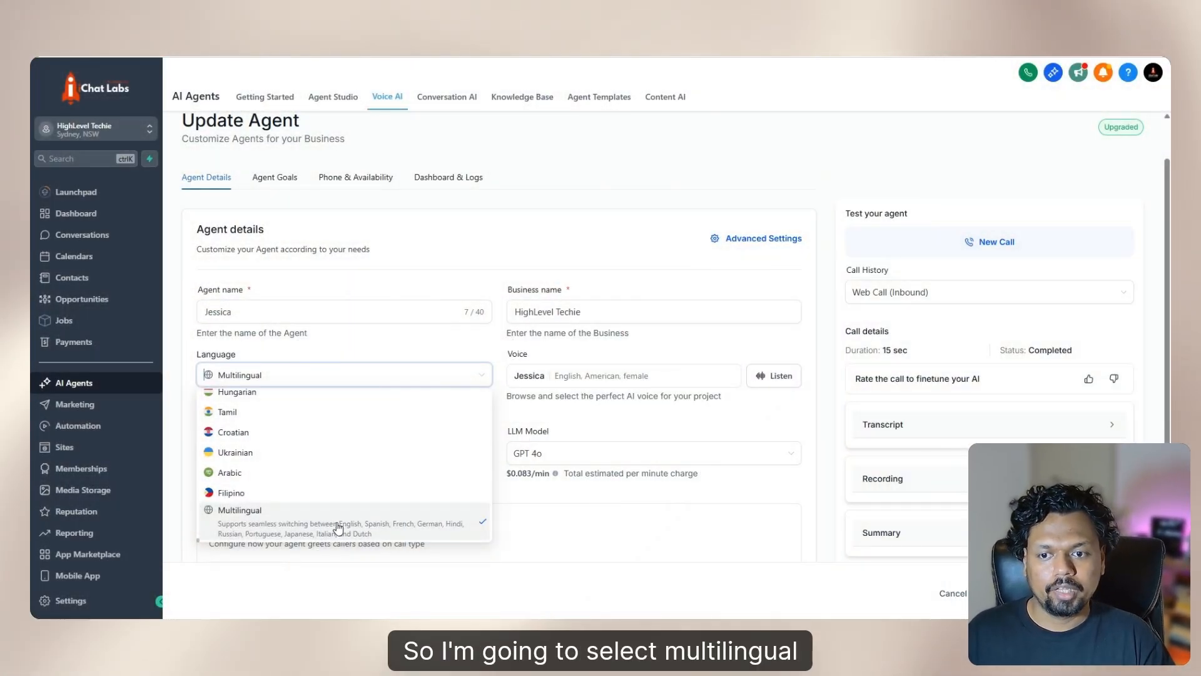
pyautogui.click(340, 524)
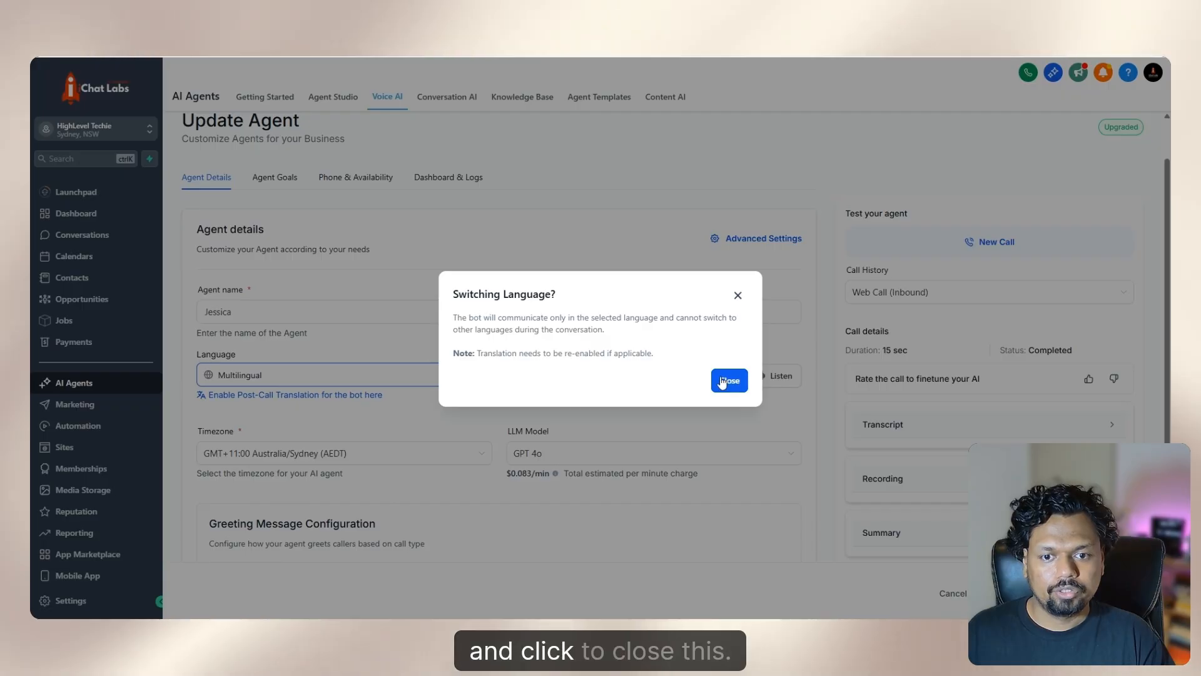
pyautogui.click(729, 381)
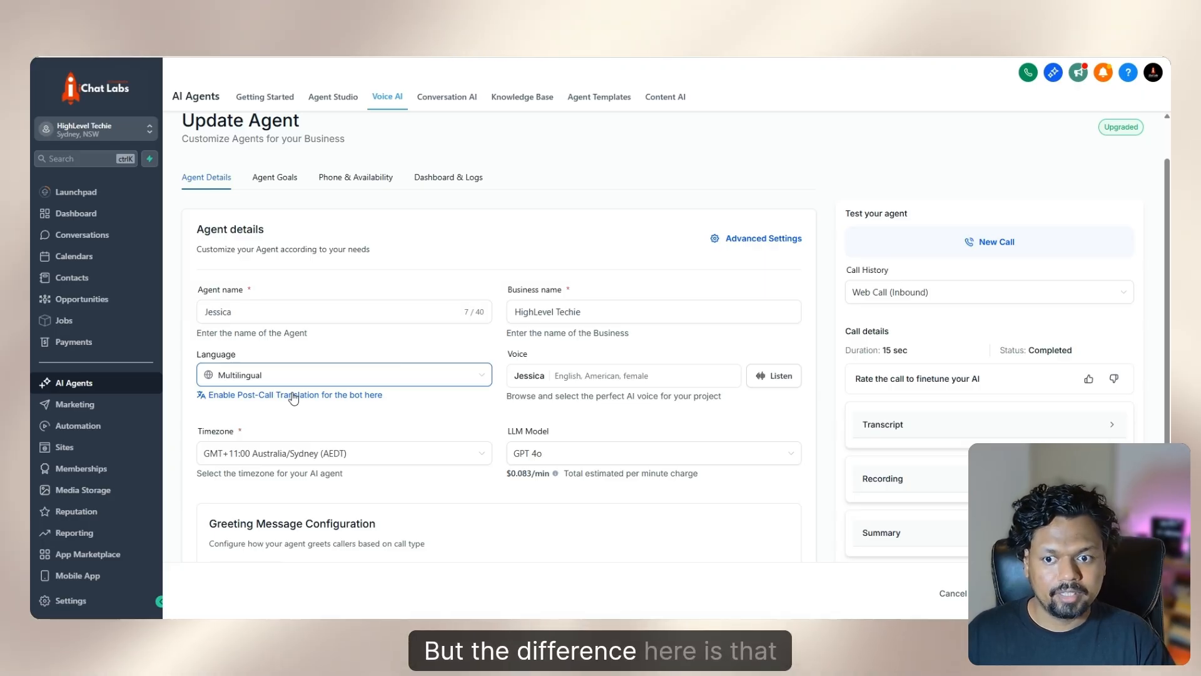
# Enable post-call translation, try Spanish as the target language, then set it back to English and confirm the advanced settings.
pyautogui.click(294, 397)
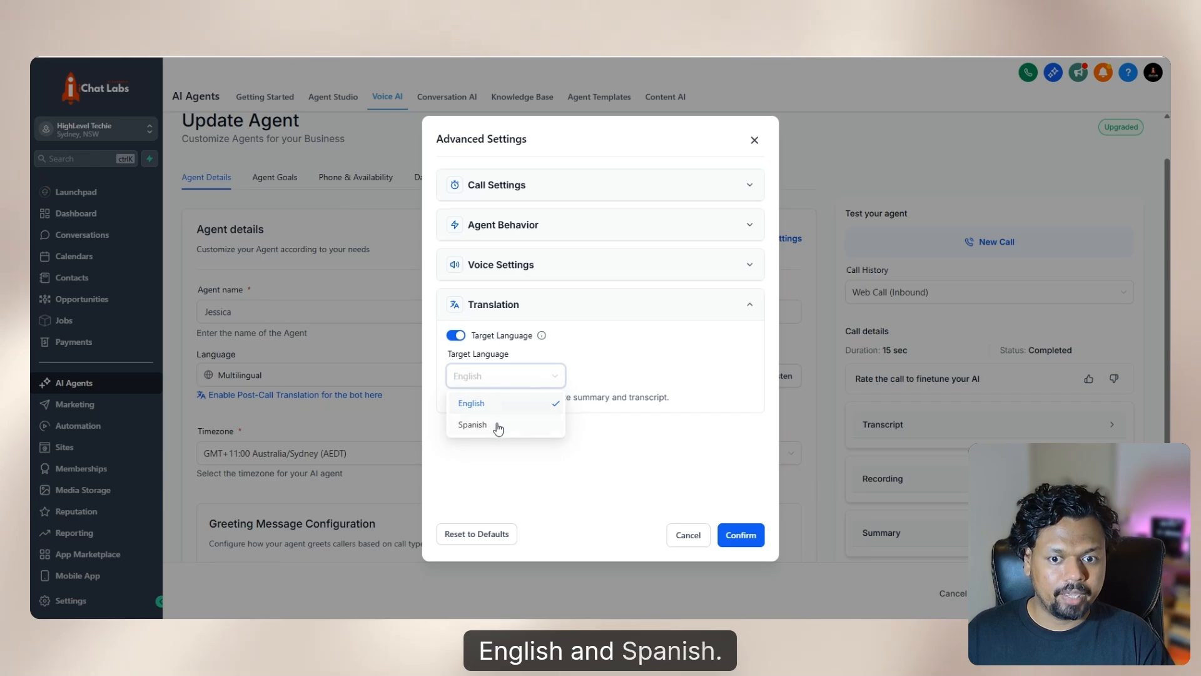
pyautogui.click(473, 425)
pyautogui.click(500, 376)
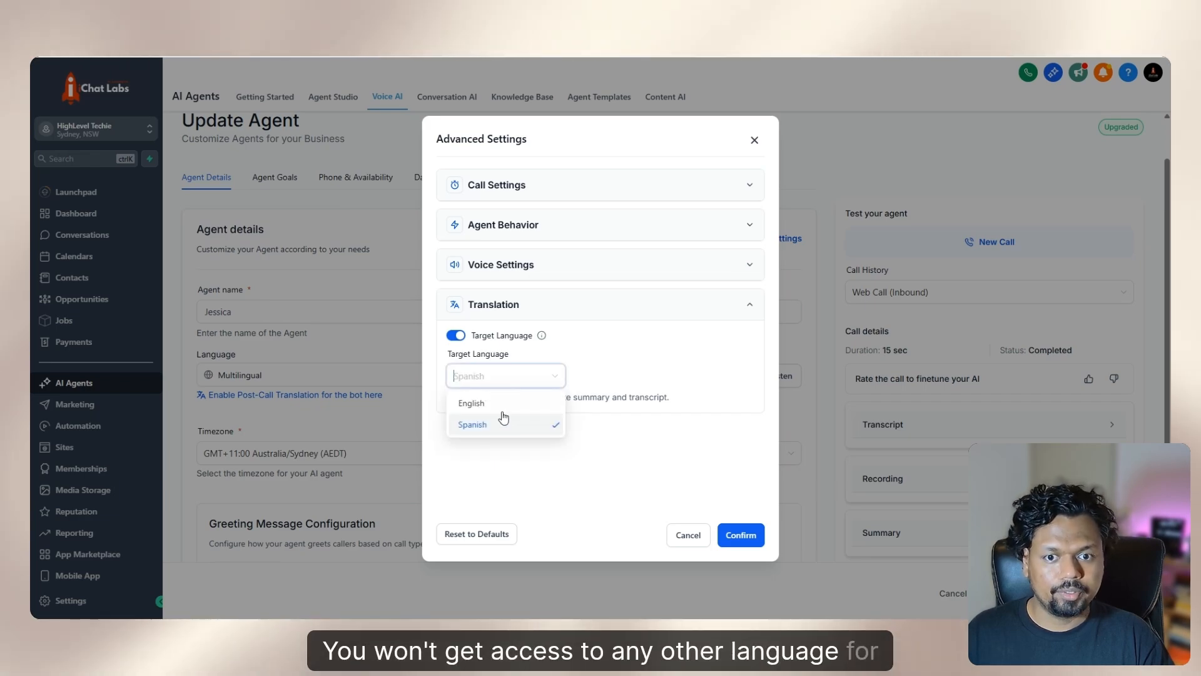
pyautogui.click(500, 409)
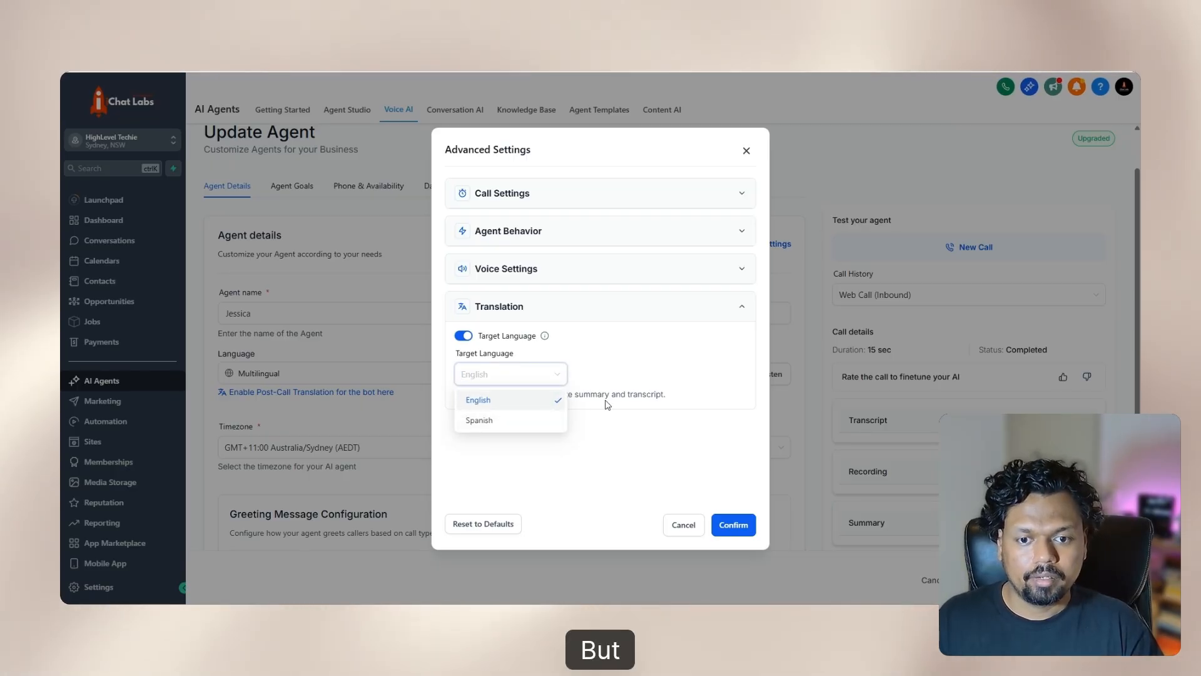
pyautogui.click(551, 401)
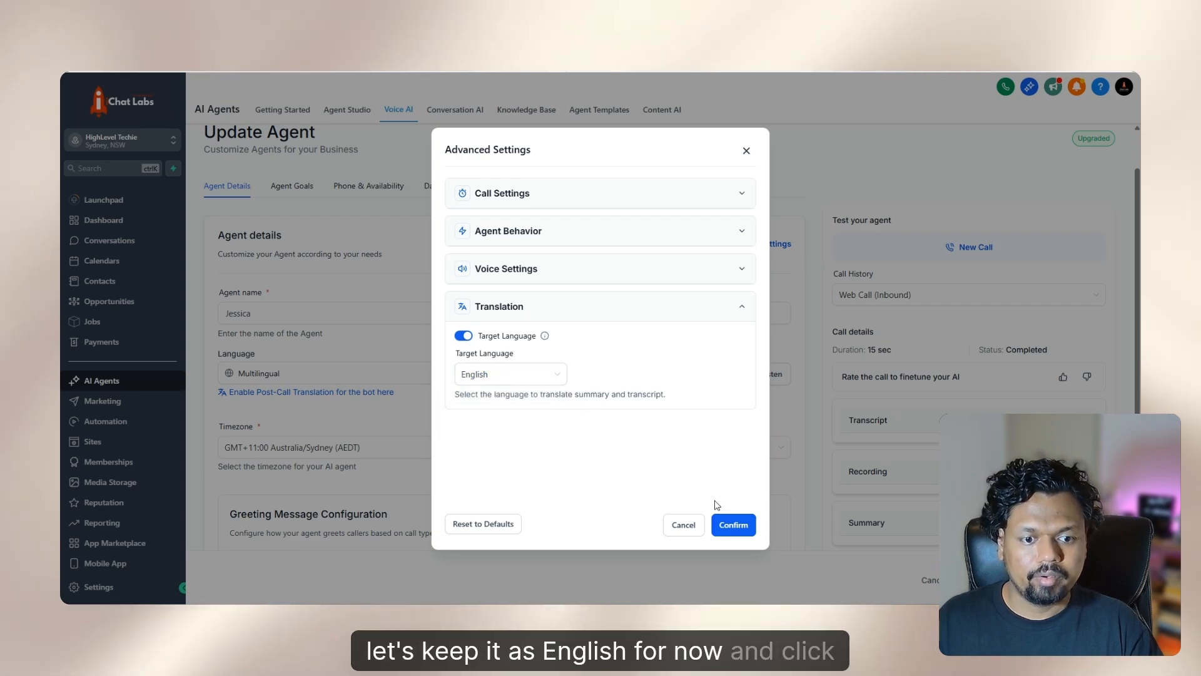
pyautogui.click(733, 525)
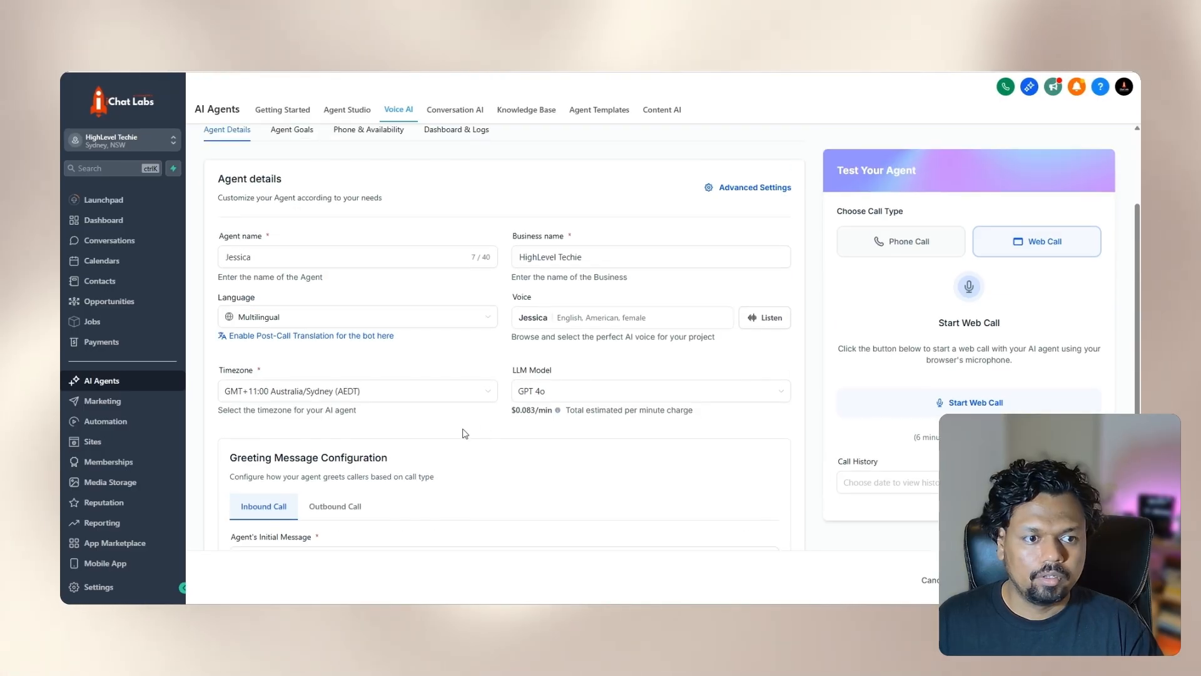
# Open a new test call for the multilingual agent and start it as a web call.
pyautogui.click(968, 250)
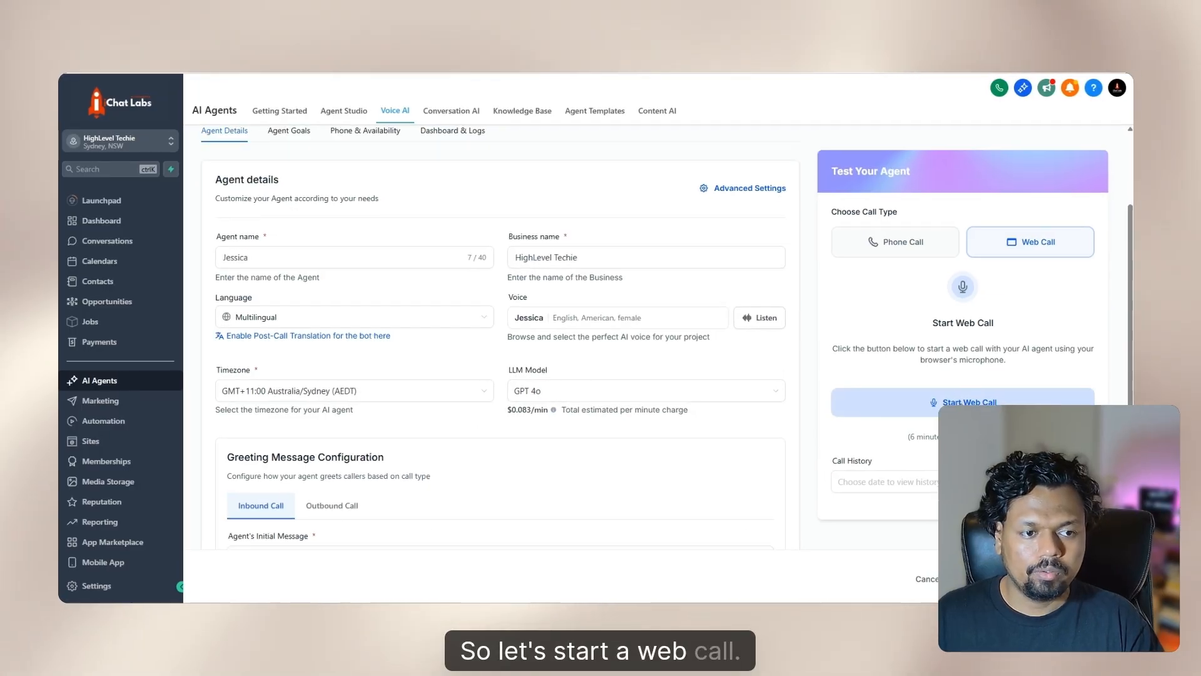
pyautogui.click(968, 405)
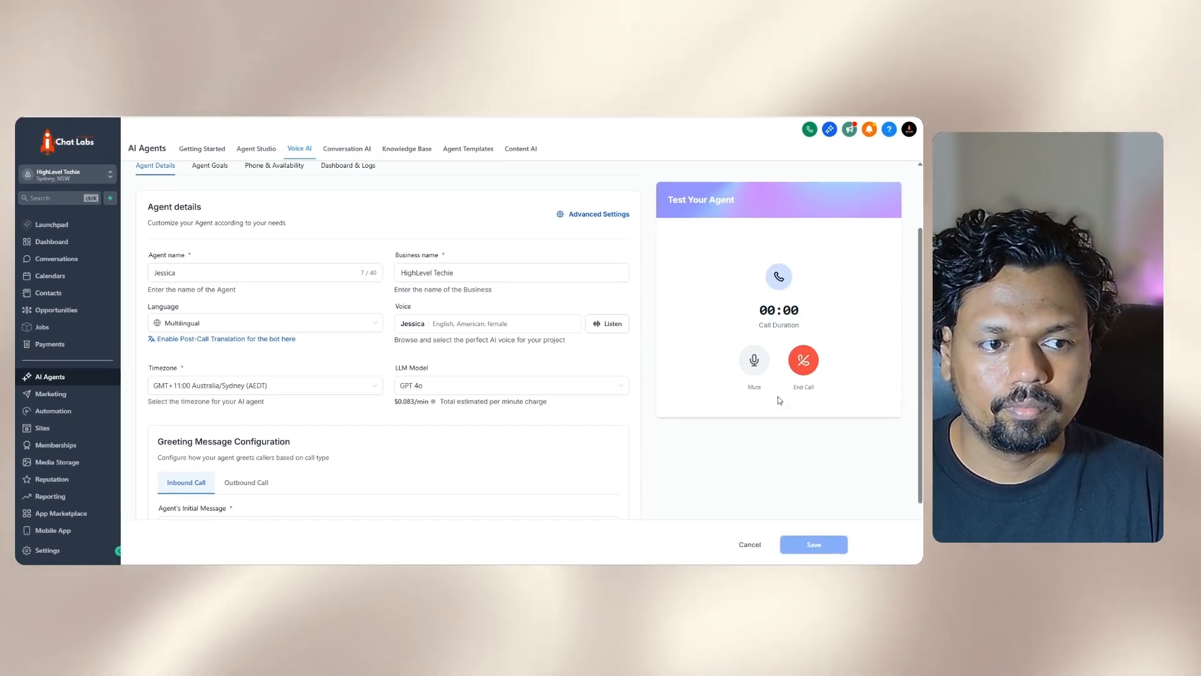